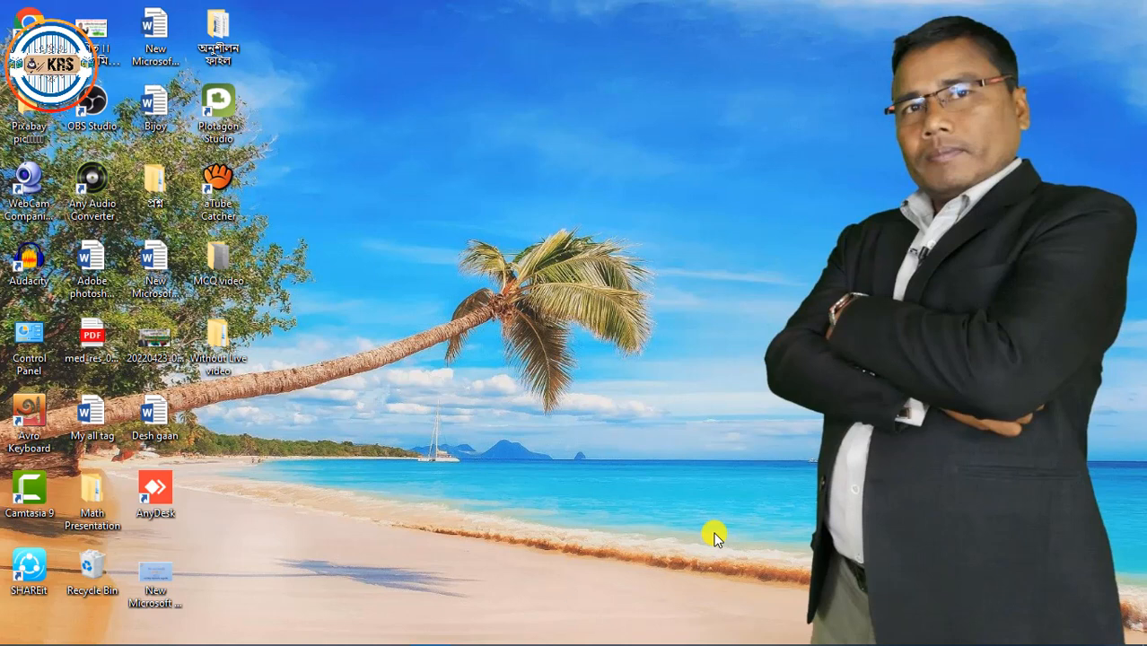
mouse_move(377, 637)
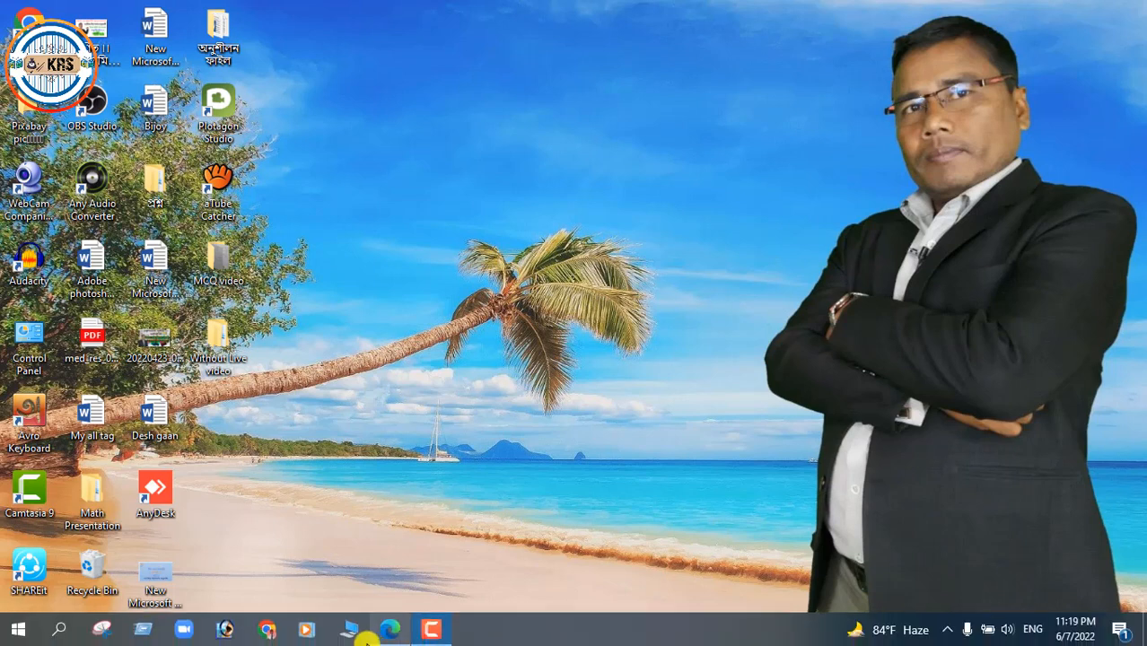
click(267, 630)
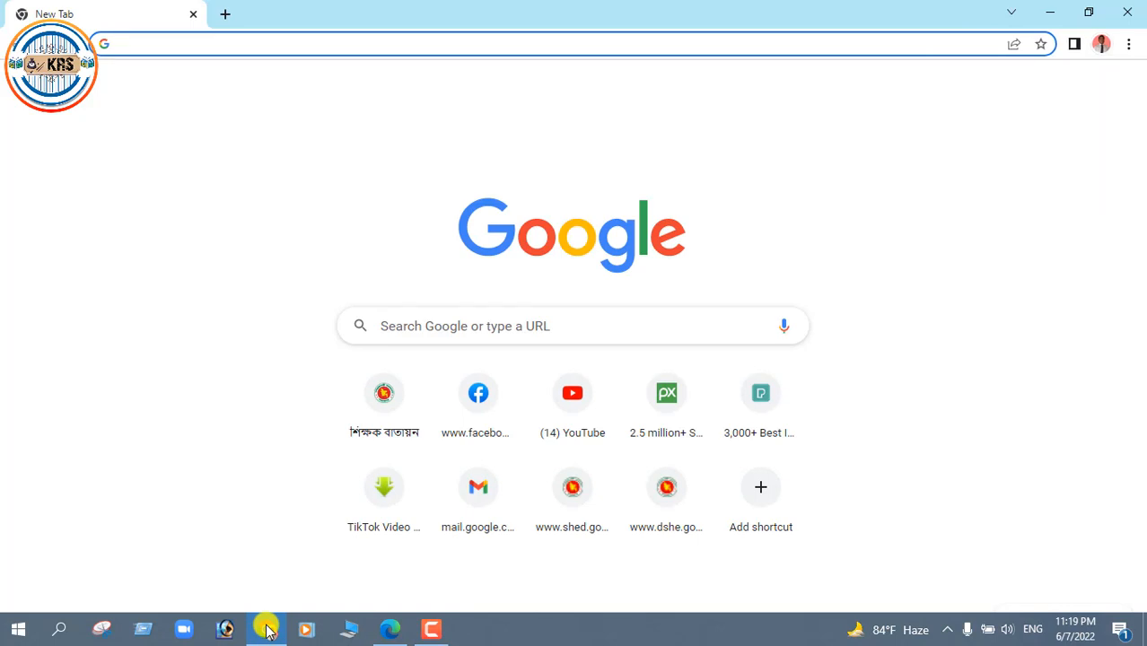
text(ww)
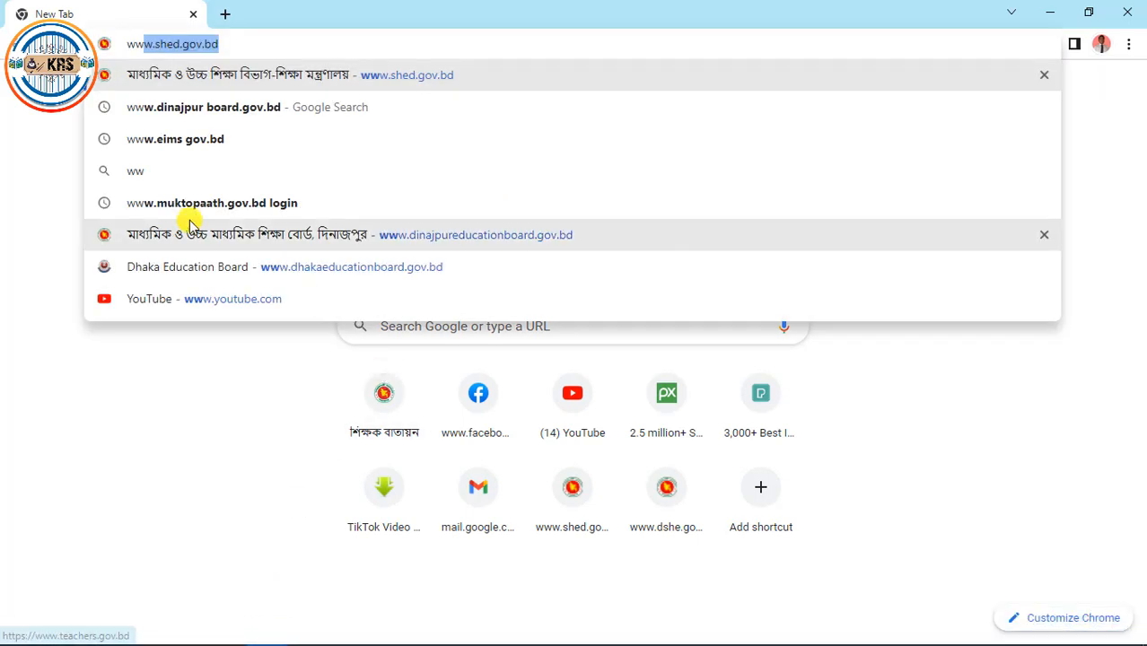
click(216, 107)
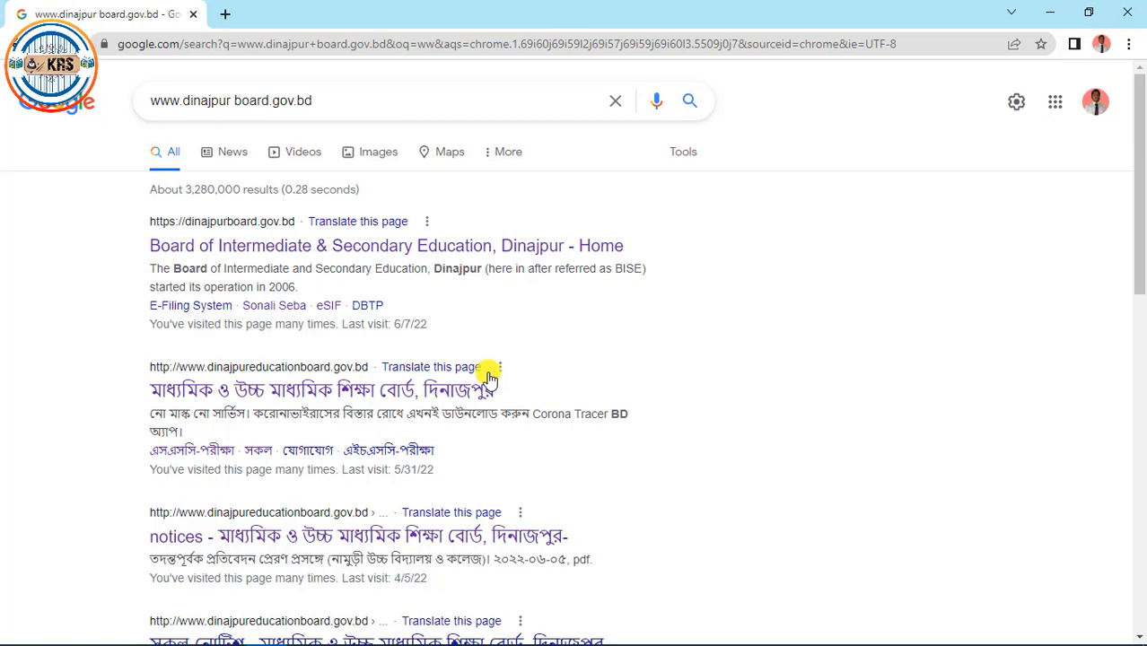
Open the board's official site from the results and follow its Sonali Sheba sidebar link
click(323, 395)
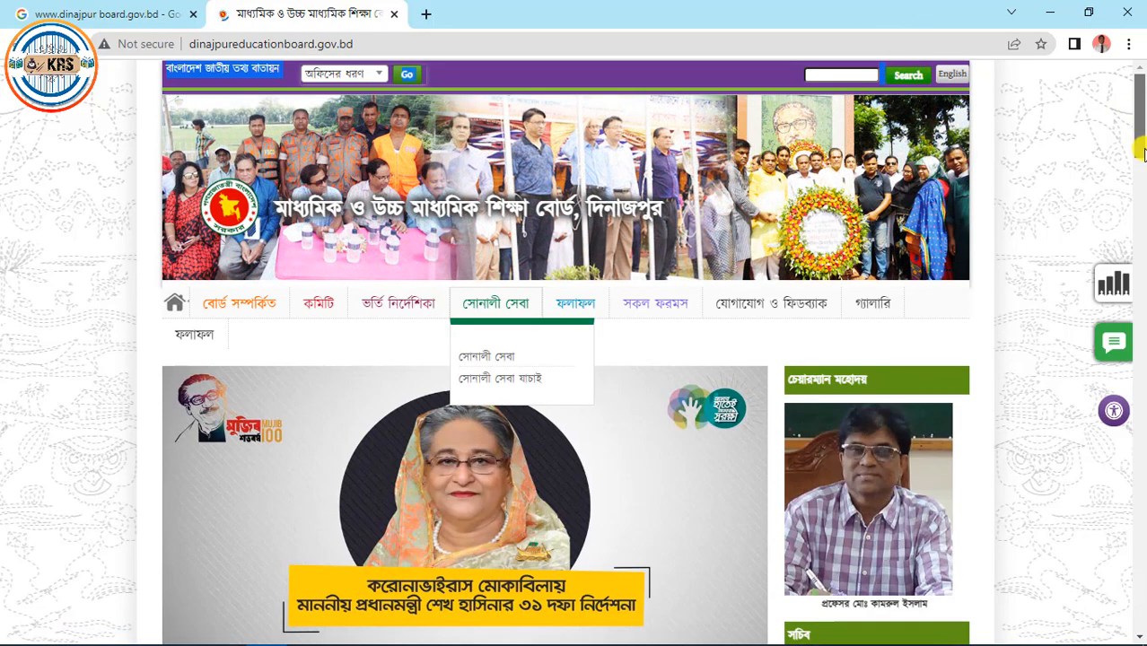
drag(1138, 141, 1139, 219)
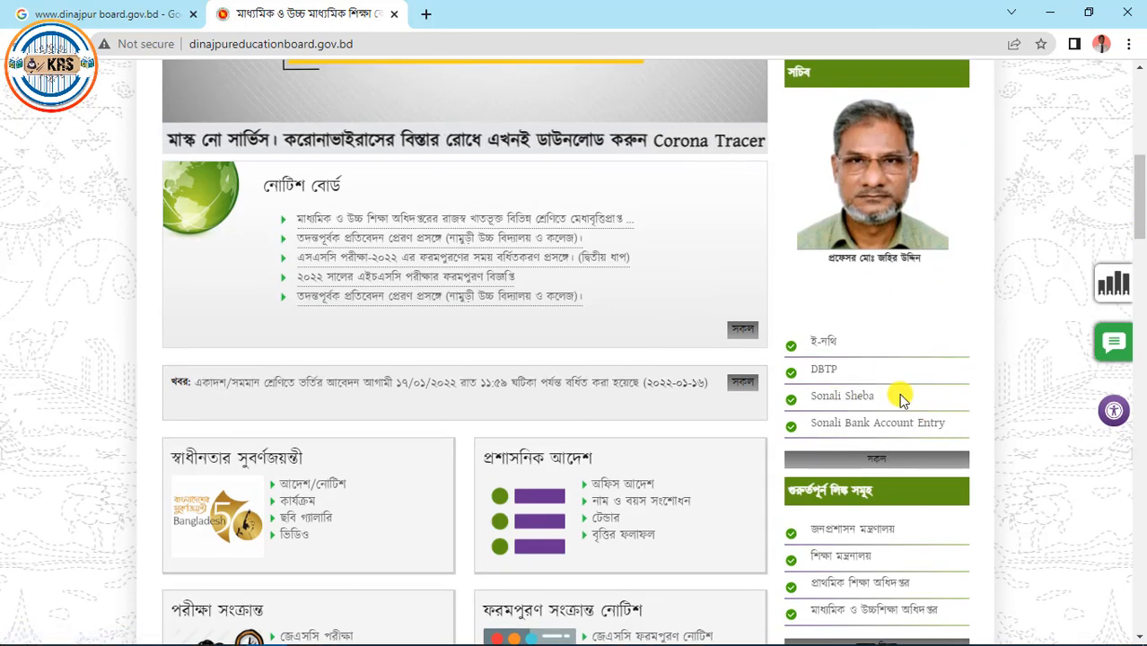
click(828, 400)
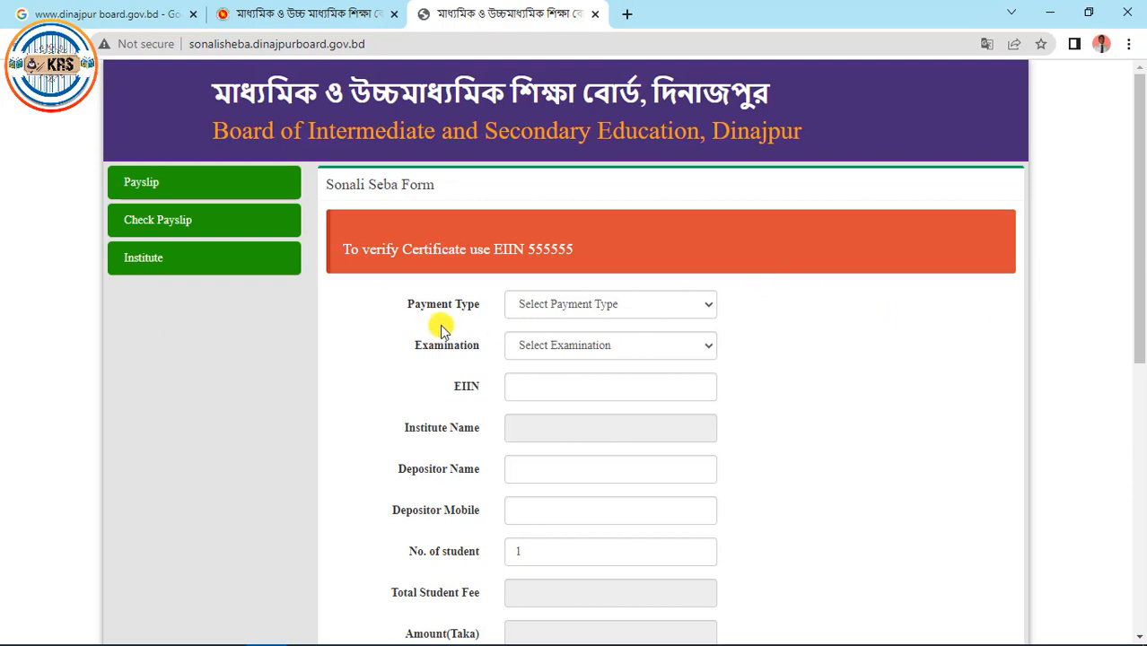
Choose payment type JSC ESIF 2022, keep examination JSC, and enter EIIN 123006
click(705, 306)
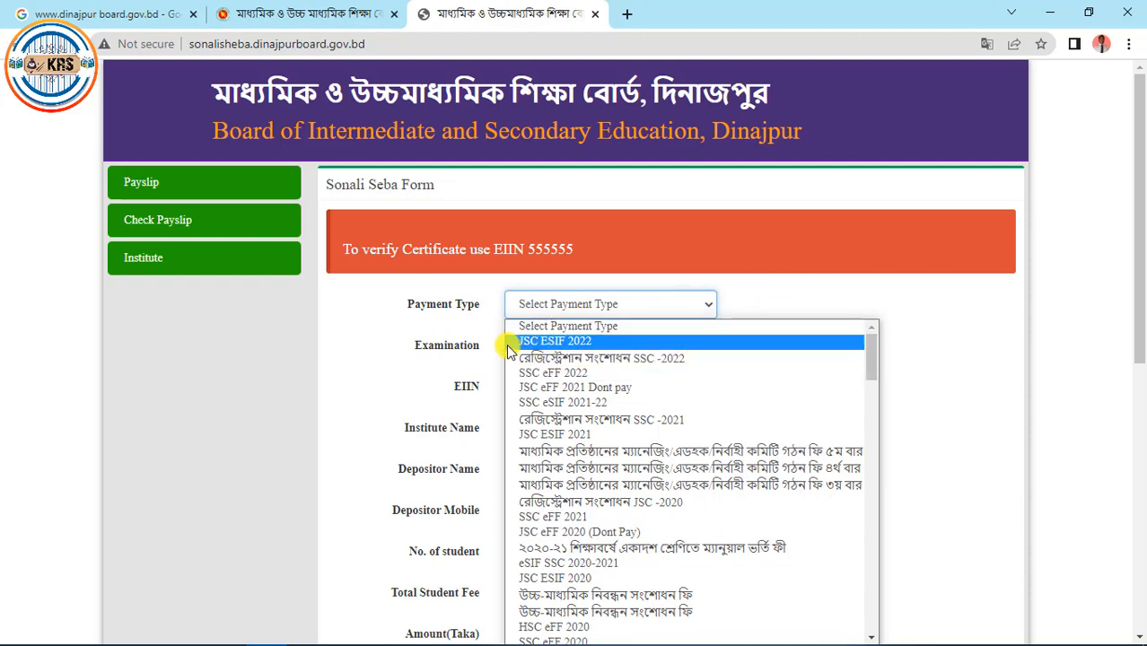
click(590, 342)
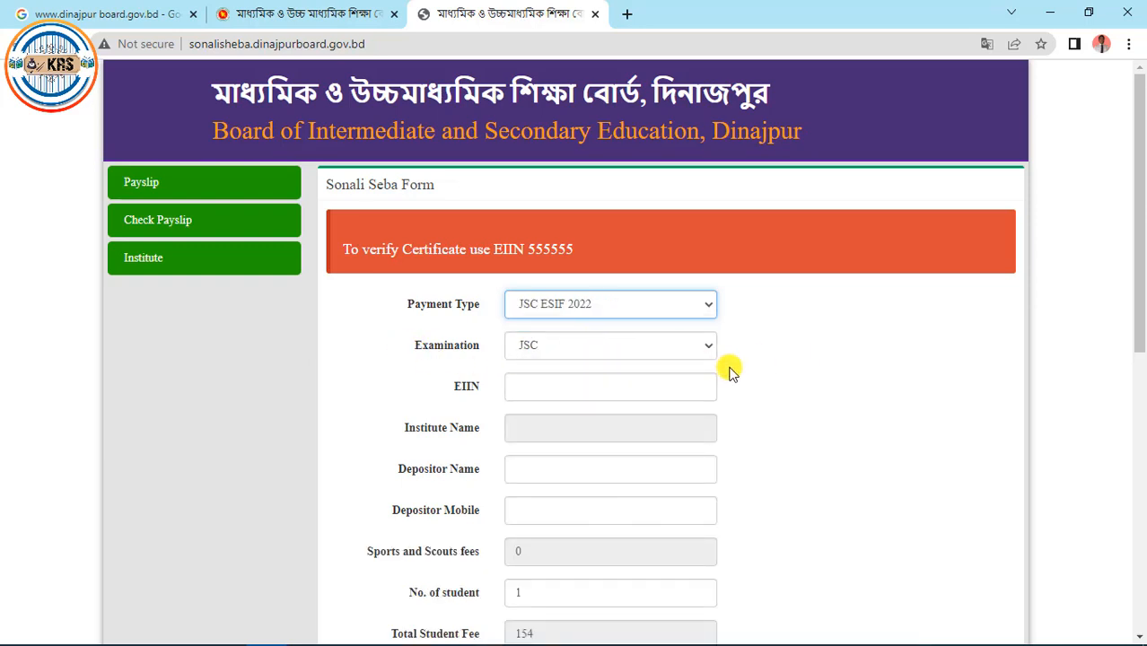
click(702, 348)
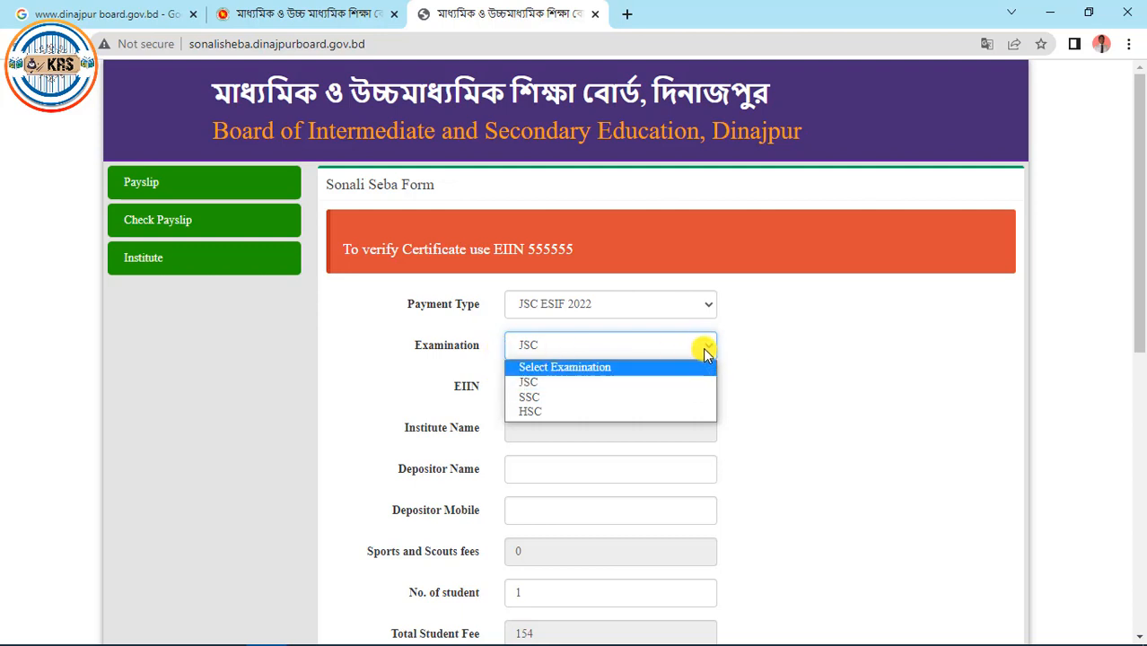
click(703, 347)
click(566, 391)
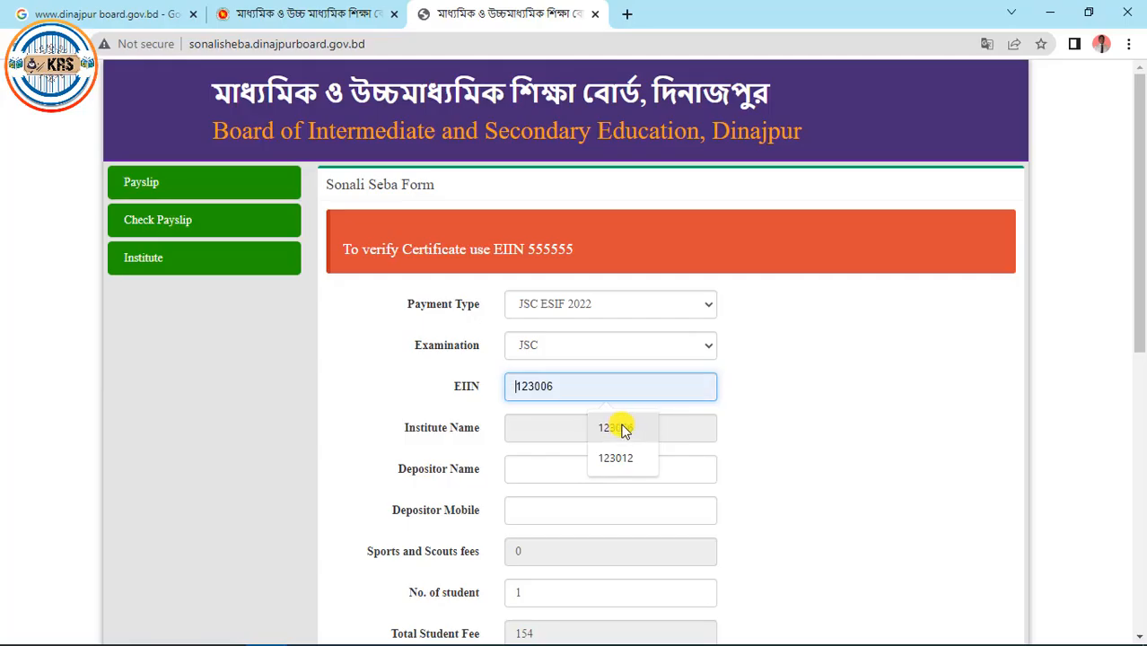
click(623, 429)
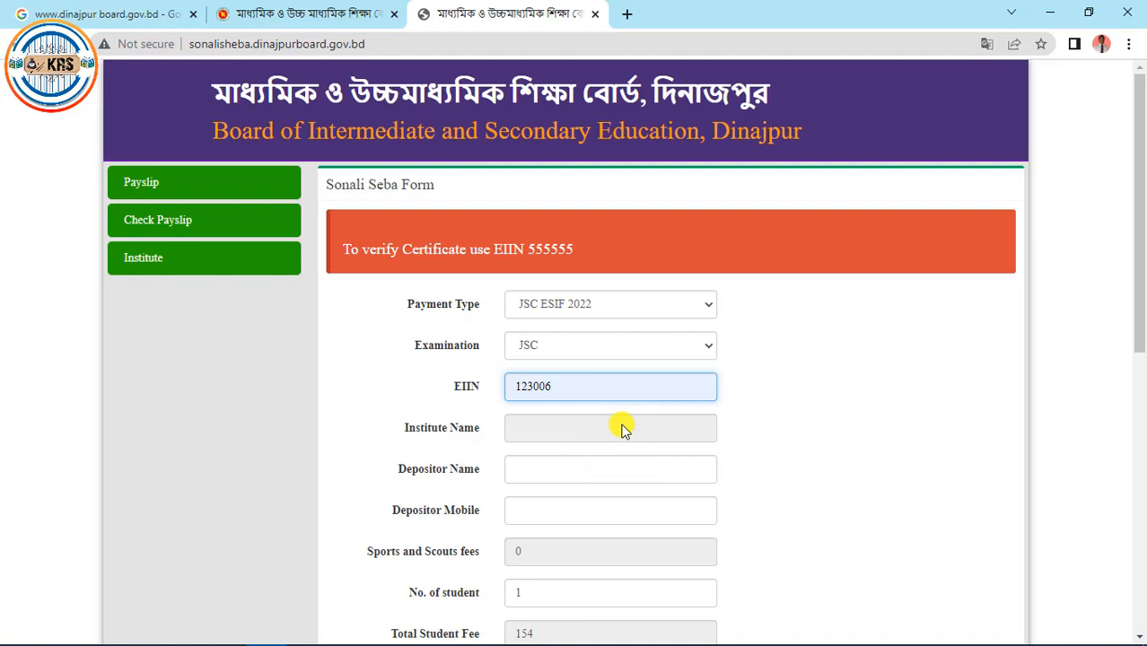
Load MOHAMMADPUR HIGH SCHOOL as the institute and check the fees: 1 student, 212 Taka total
click(832, 419)
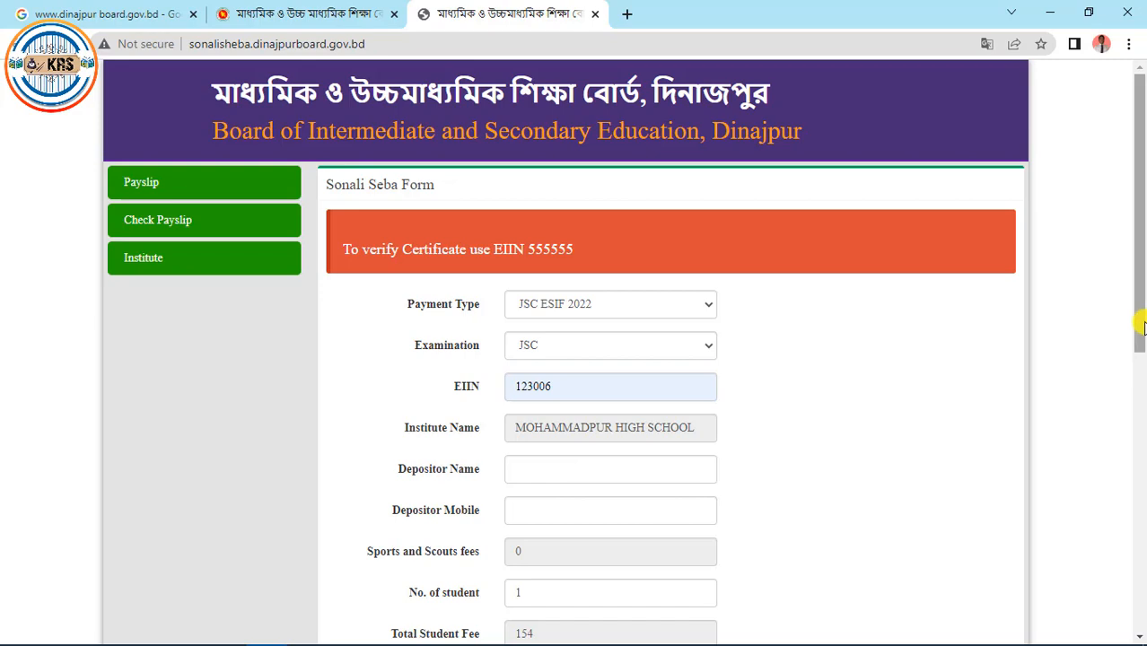
drag(1143, 338, 1143, 401)
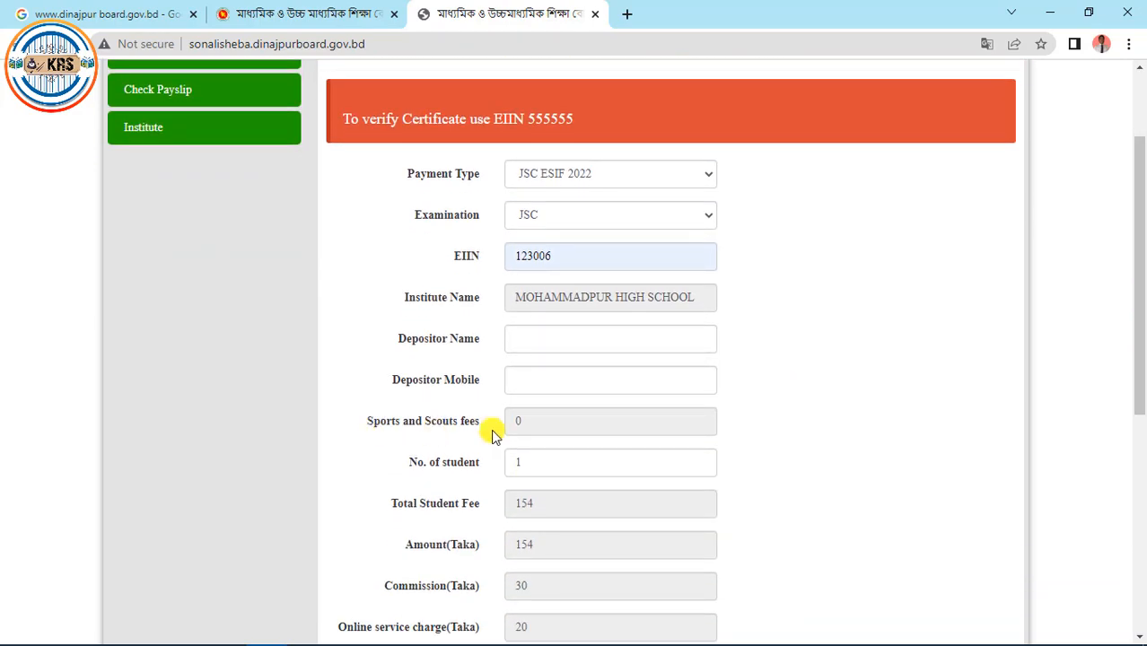
click(564, 423)
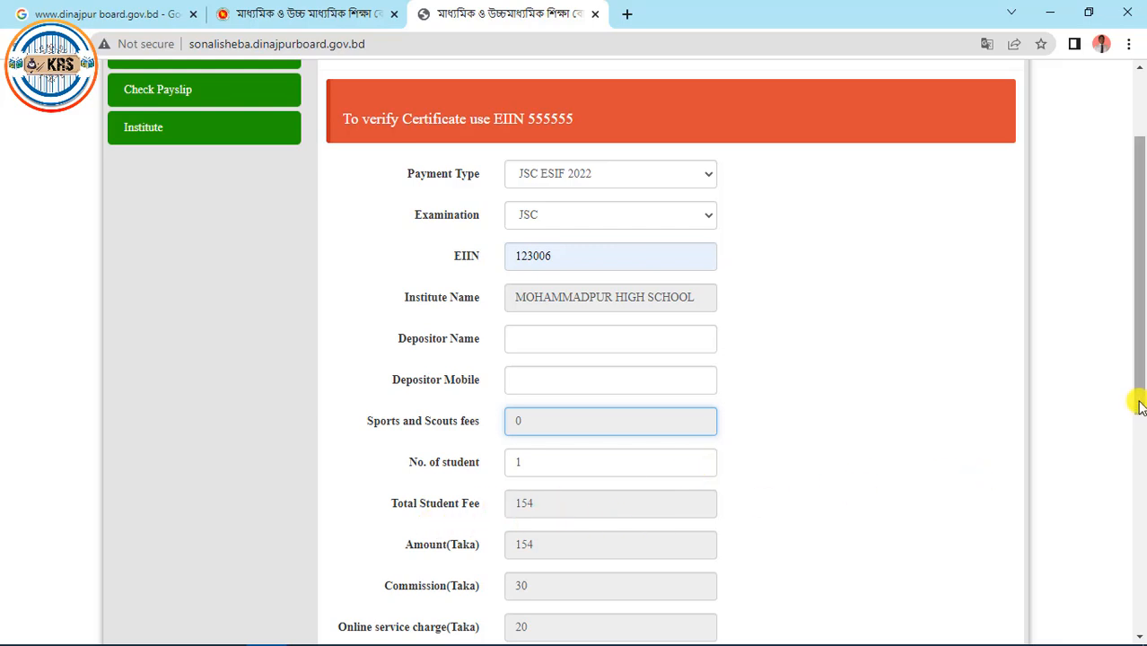
drag(1140, 405, 1141, 434)
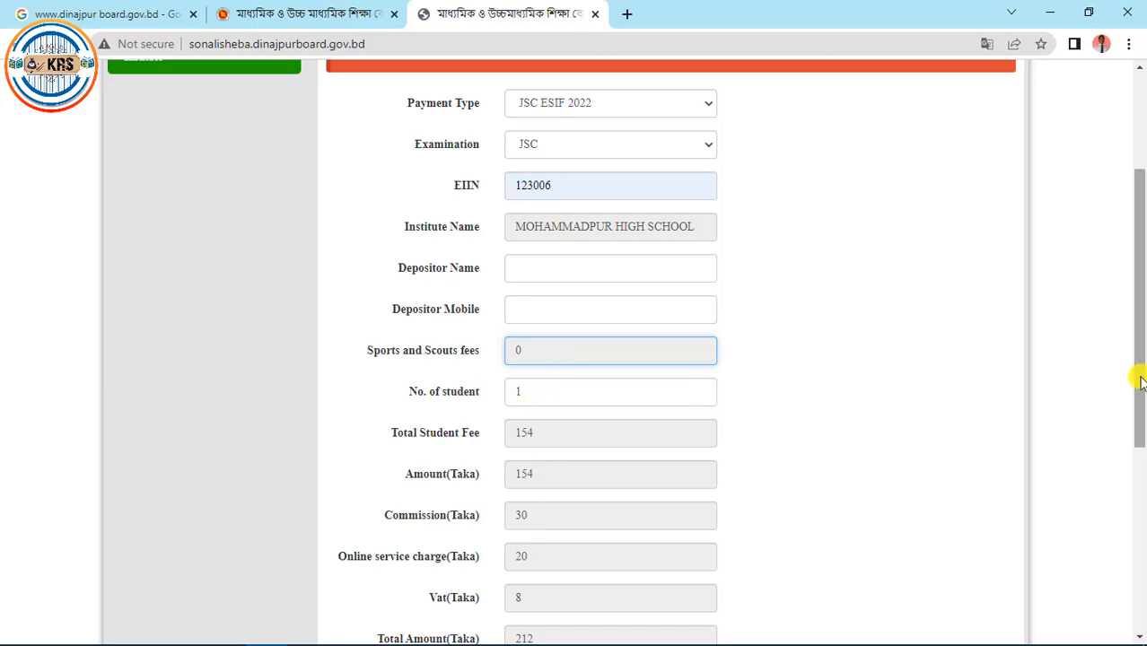
drag(1140, 384, 1135, 431)
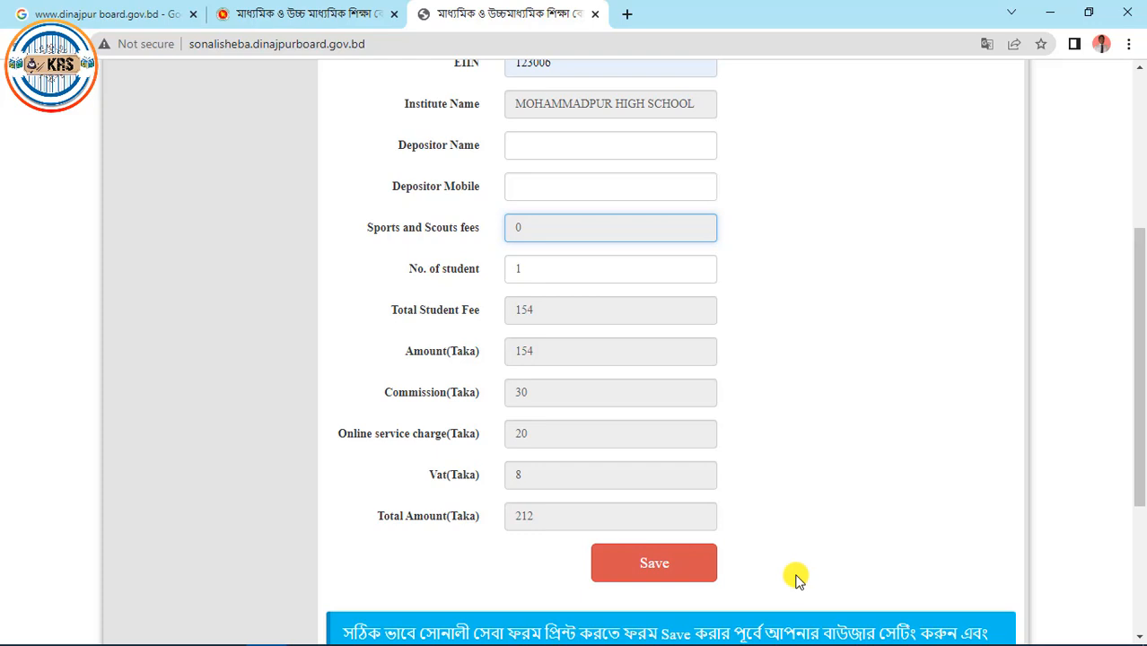
drag(1140, 440, 1141, 500)
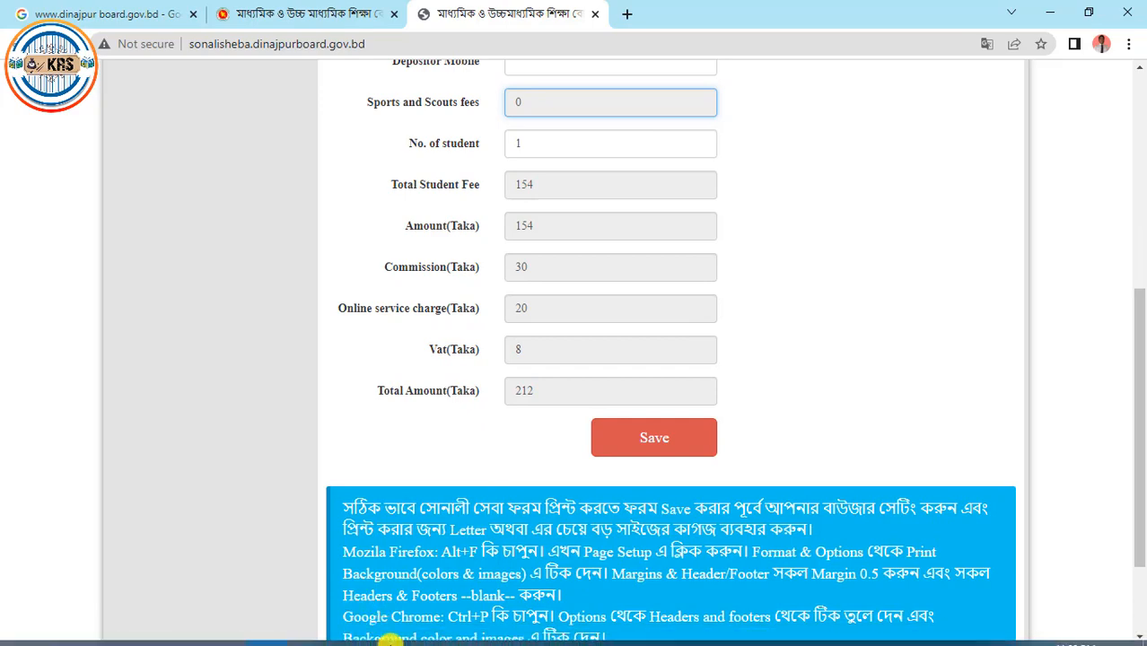
View the 'JSC সোনালী সেবা ফরম 2.pdf' sample in Edge down to its 13276 Taka grand total
click(391, 632)
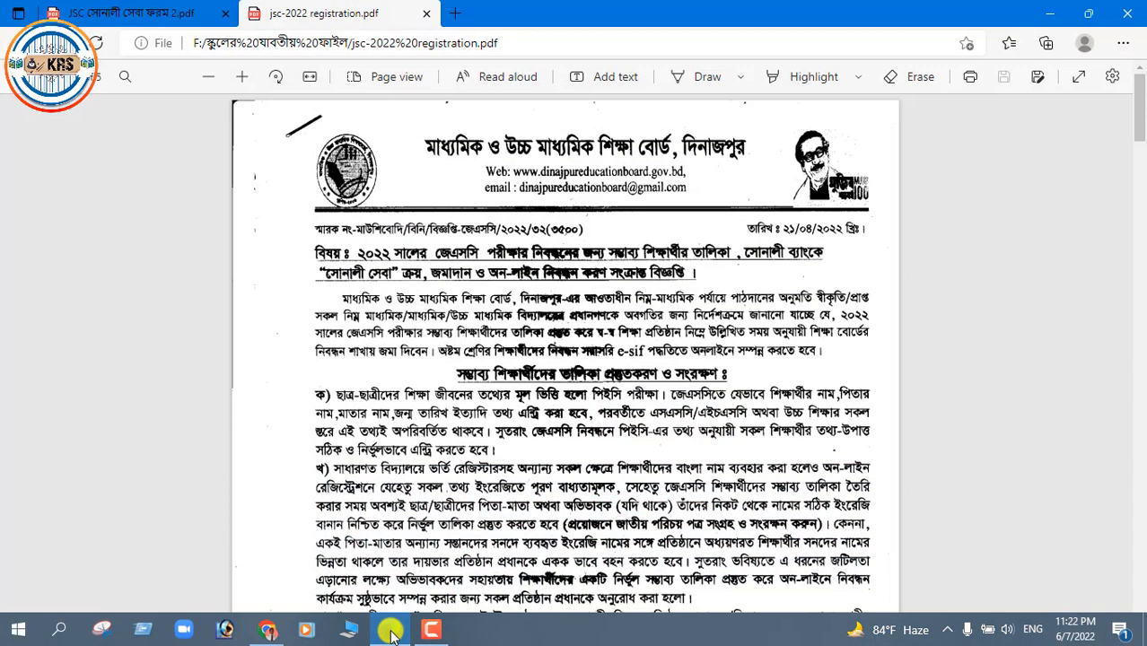
click(112, 11)
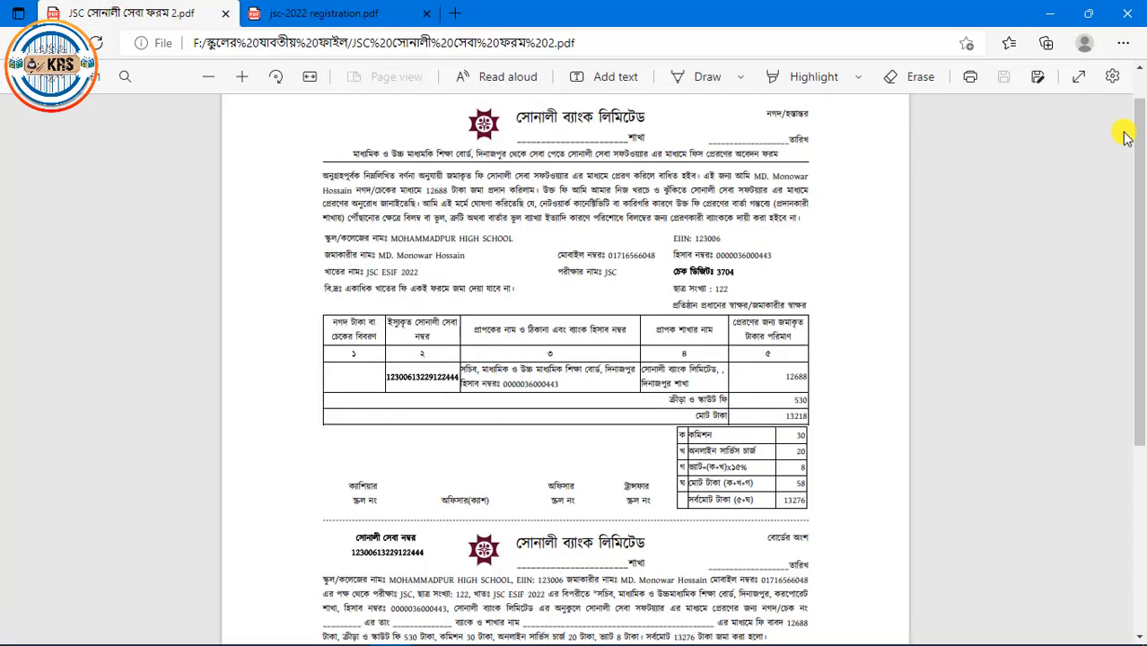
mouse_move(1141, 167)
mouse_down()
mouse_move(1141, 198)
mouse_move(1140, 129)
mouse_move(1143, 153)
mouse_up()
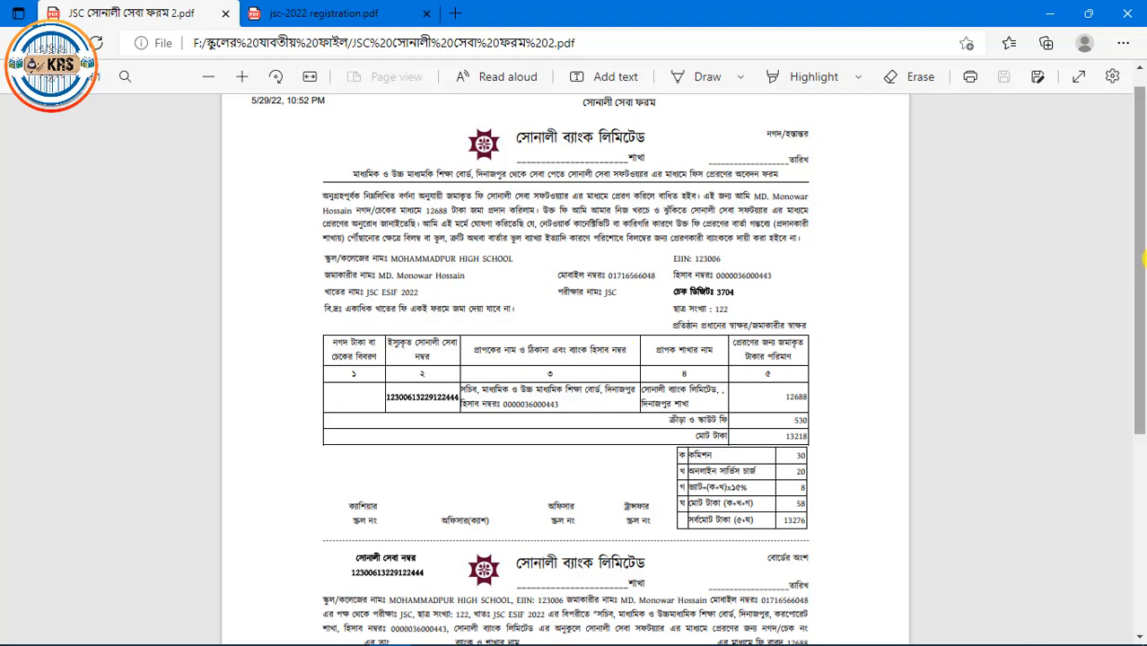
drag(1139, 259, 1142, 475)
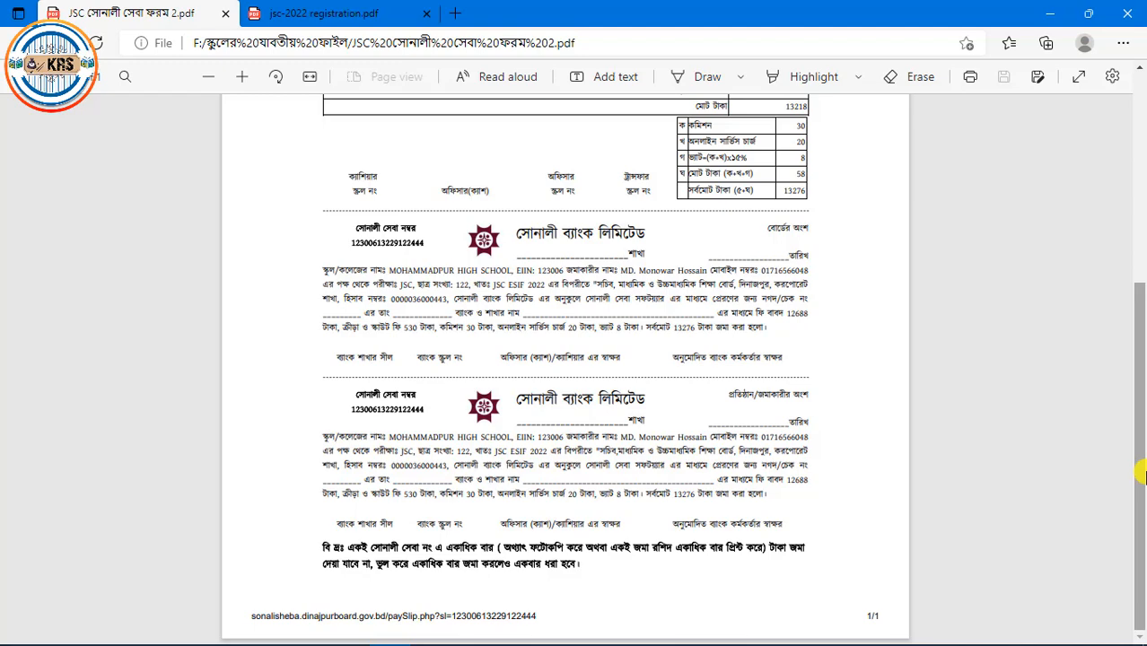
drag(1143, 476, 1126, 323)
drag(1136, 244, 1136, 189)
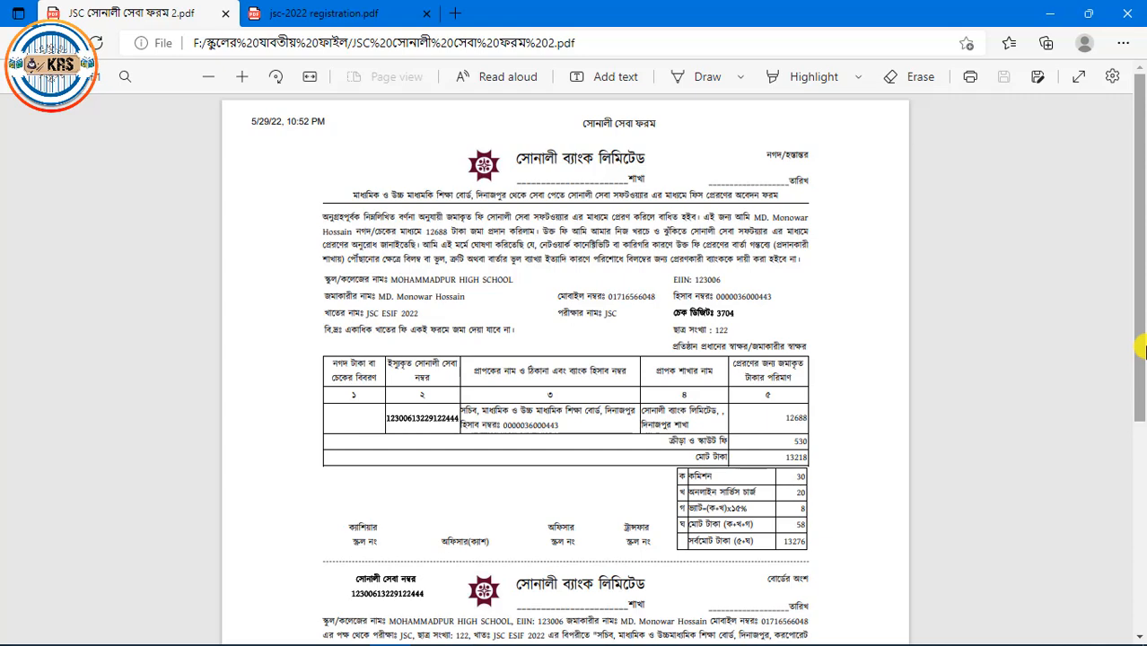
drag(1141, 347, 1140, 517)
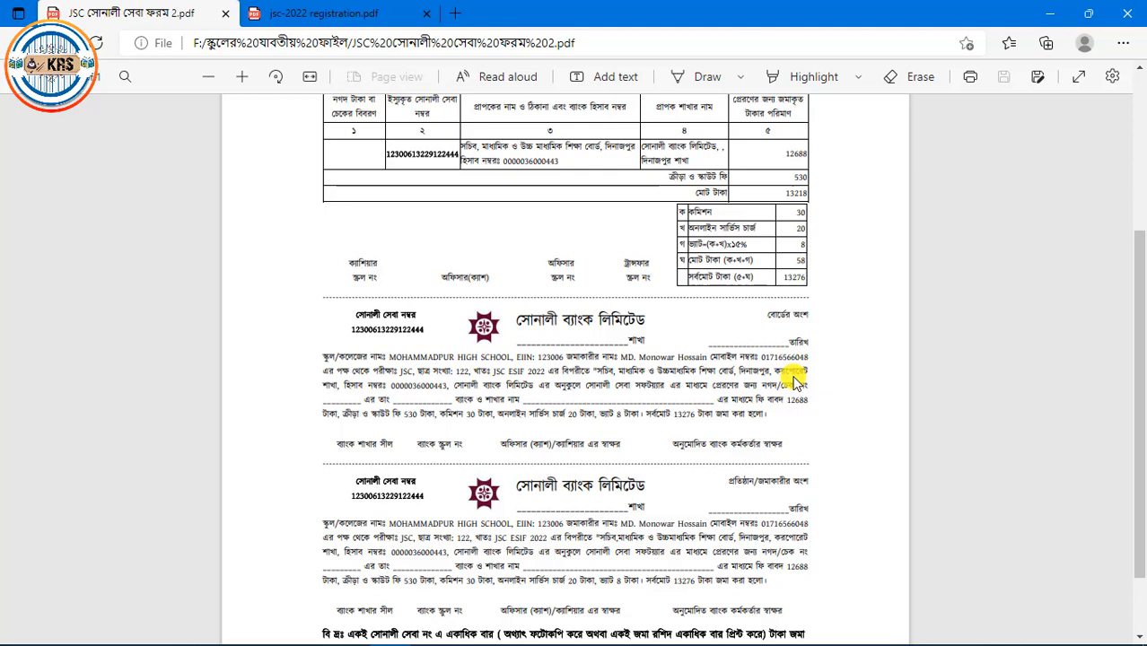
mouse_move(267, 644)
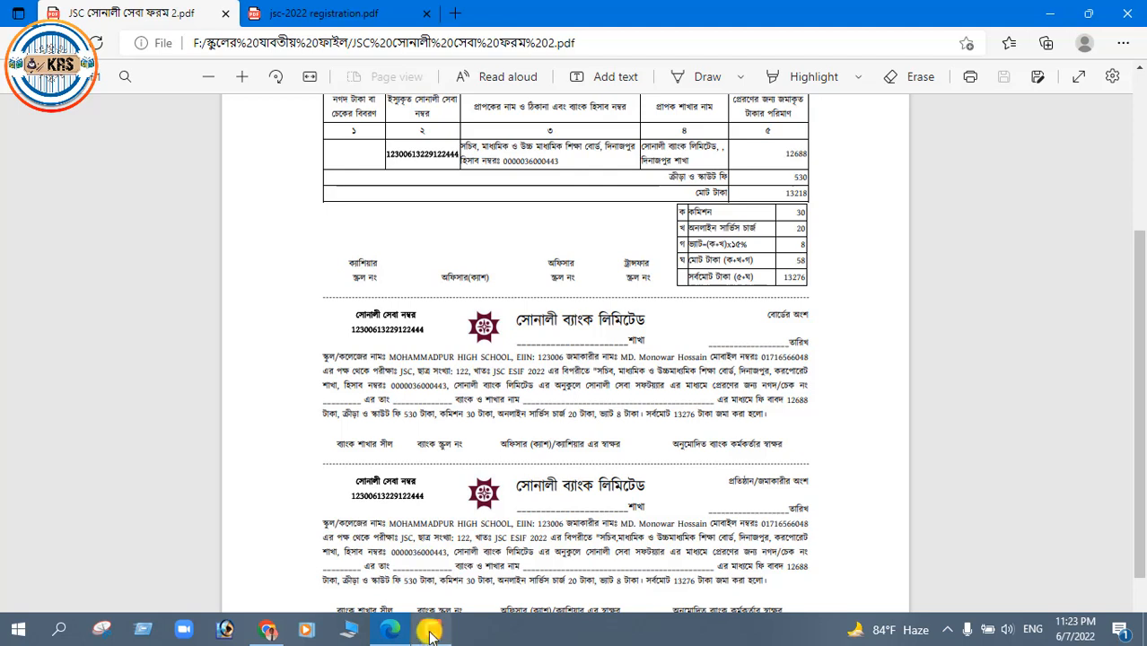
Close the recorder panel and minimize the Edge PDF window to reveal the Chrome payment form
click(431, 632)
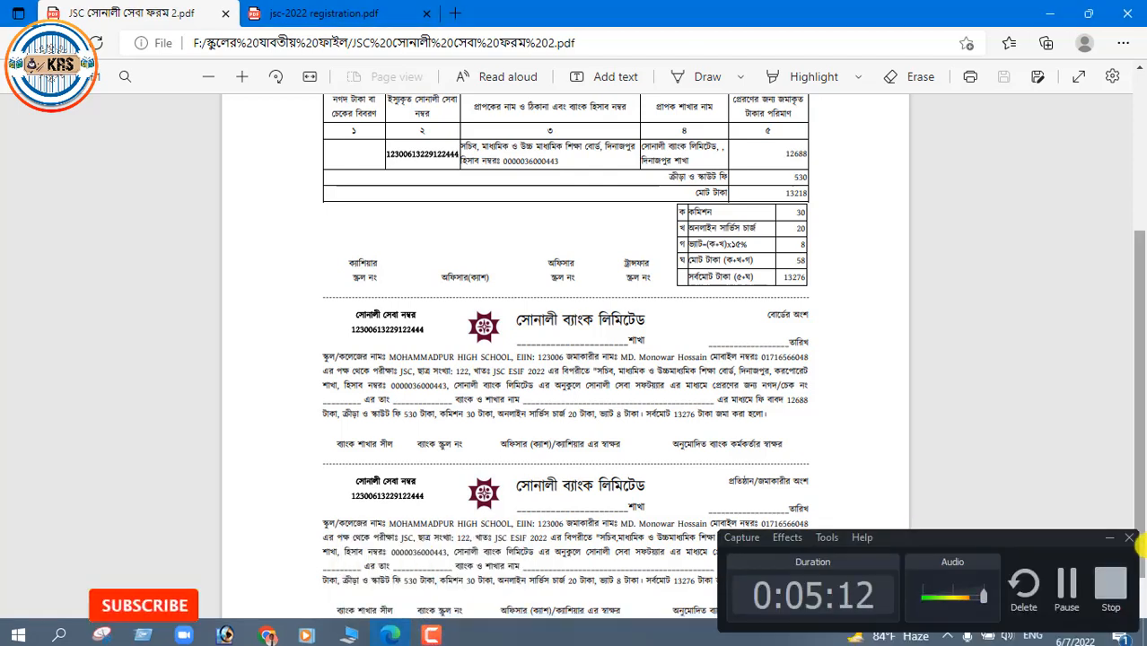
click(1110, 541)
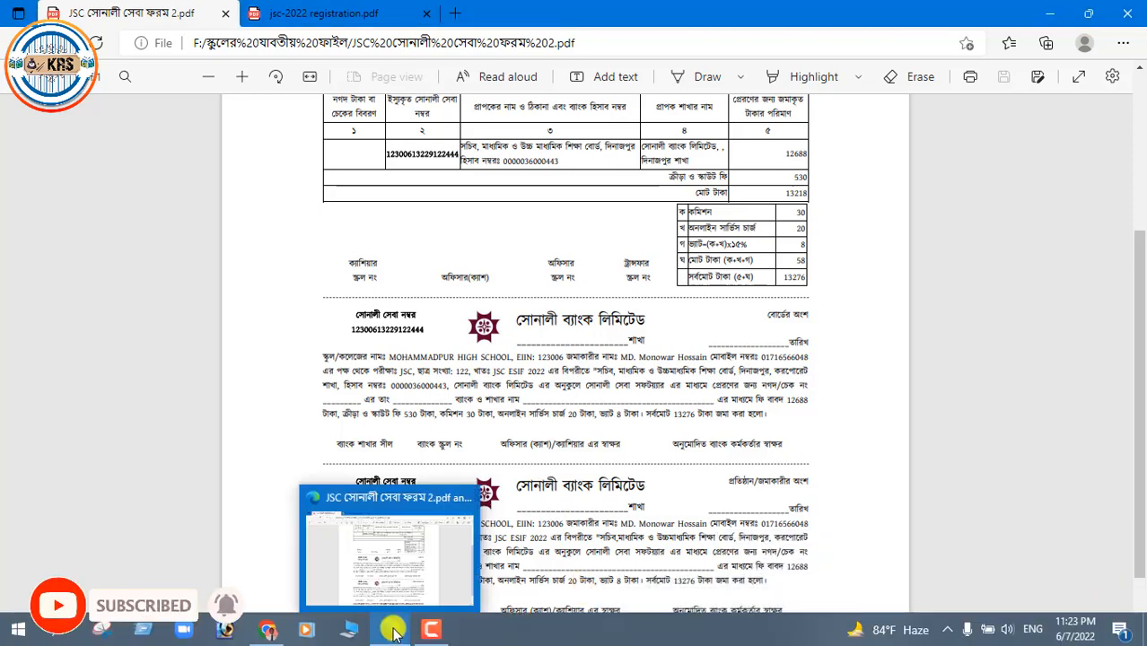
click(395, 632)
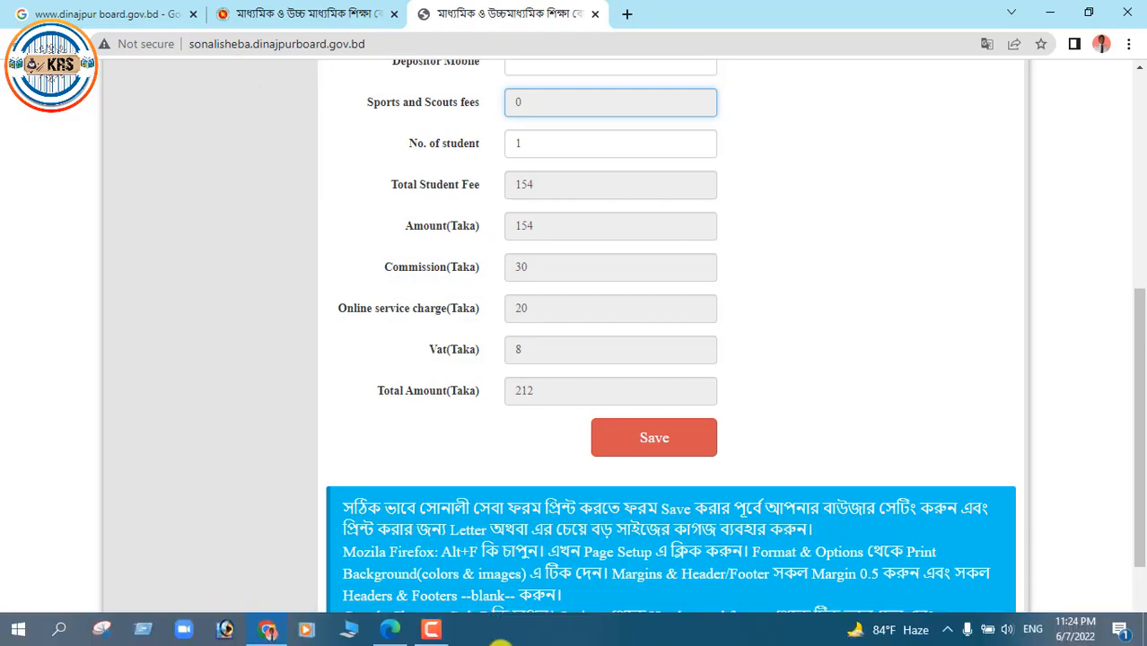
mouse_move(373, 631)
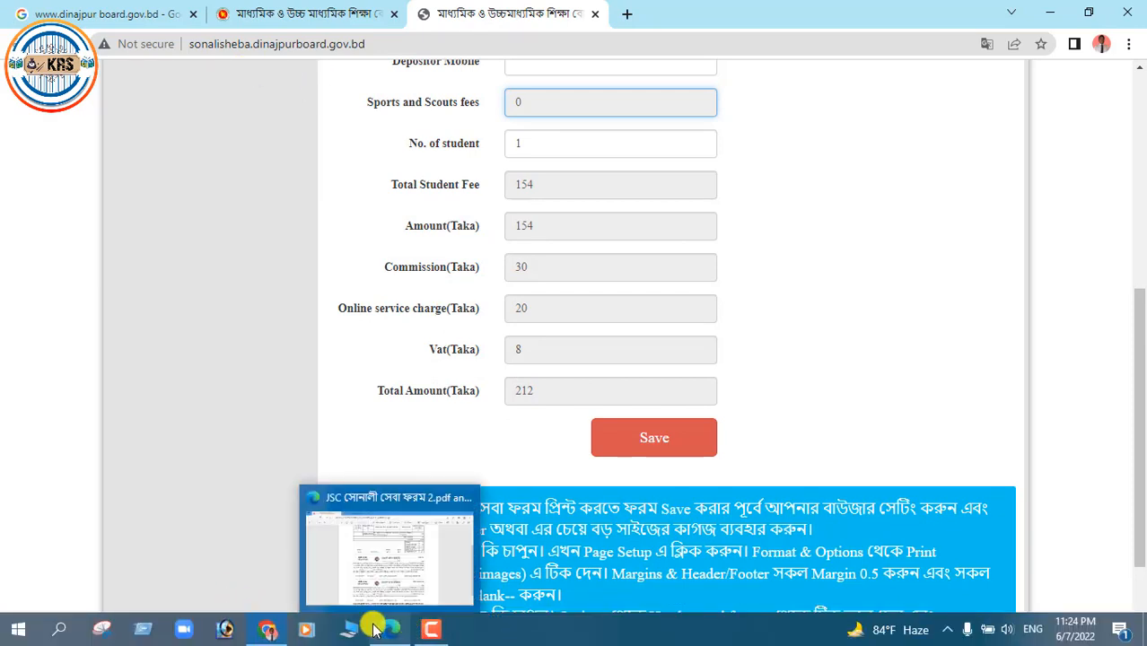
mouse_move(393, 604)
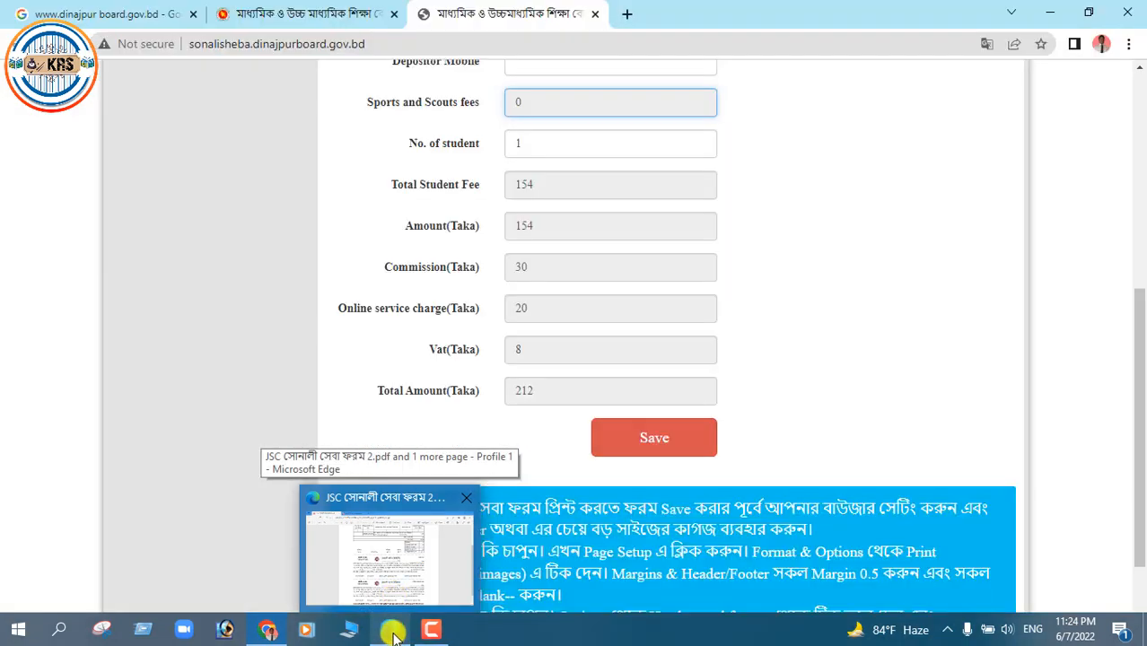
Read jsc-2022 registration.pdf down to its district-wise schedule, then return to the Chrome fee form
click(394, 634)
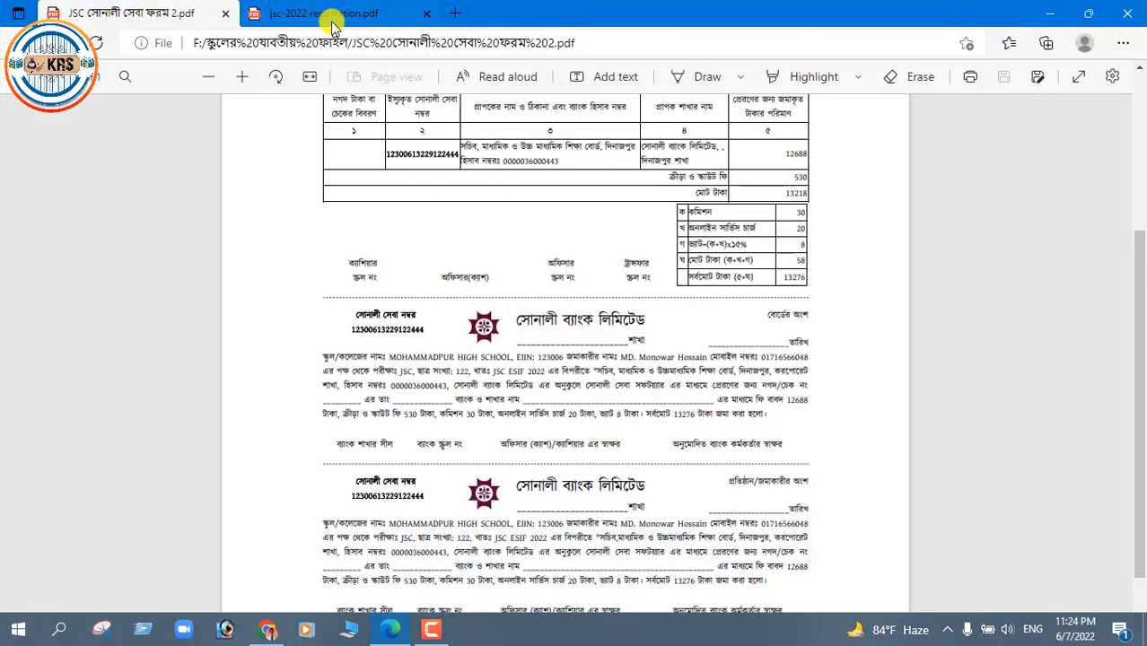
scroll(1121, 213, up, 3)
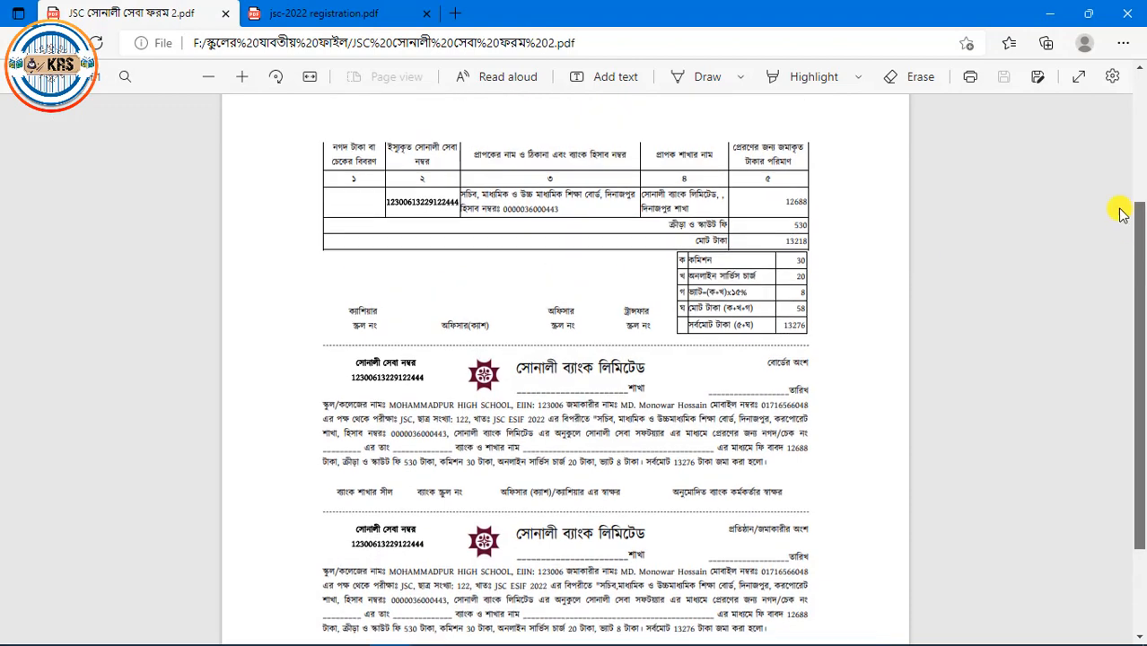
click(378, 17)
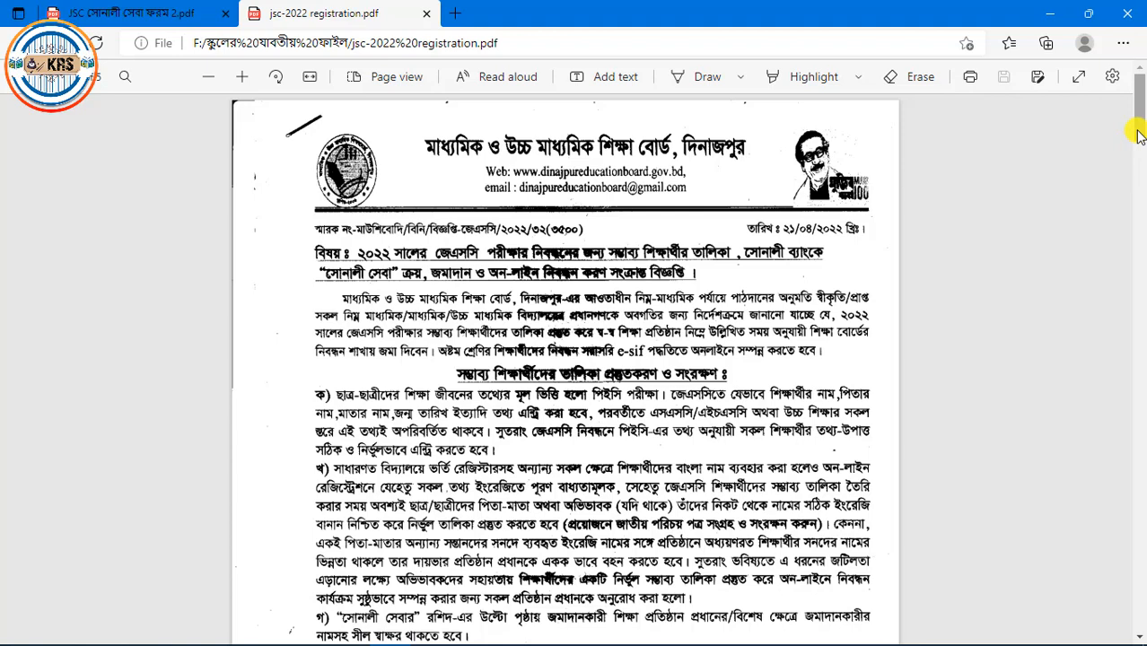
mouse_move(1139, 134)
mouse_down()
mouse_move(1140, 157)
mouse_move(1140, 135)
mouse_up()
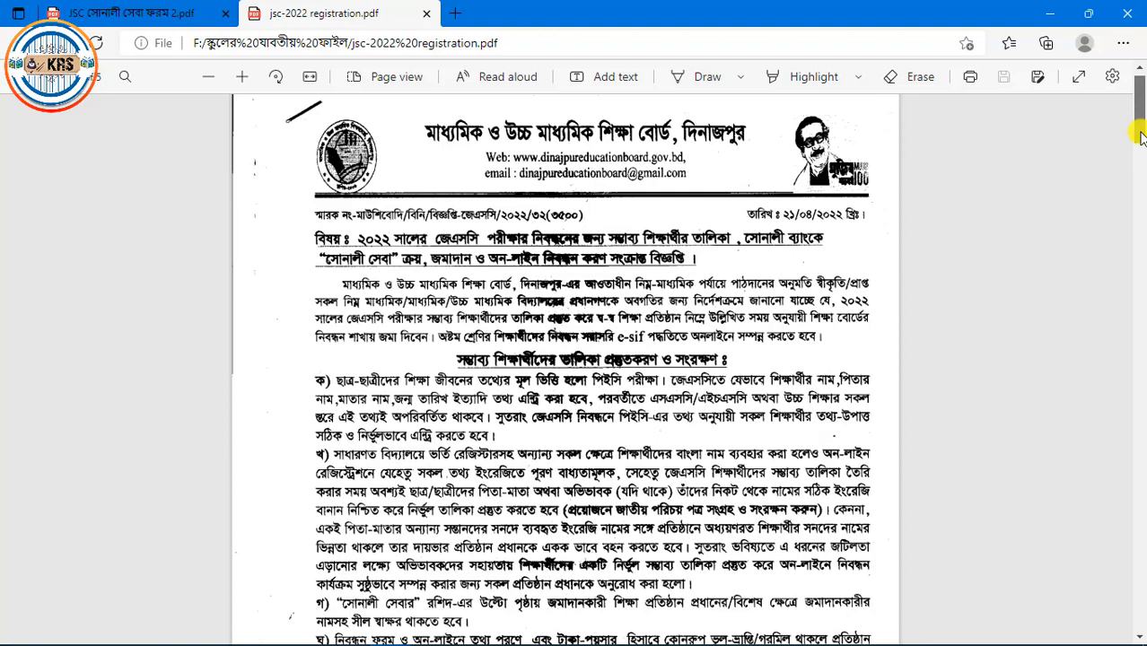
drag(1140, 135, 1141, 357)
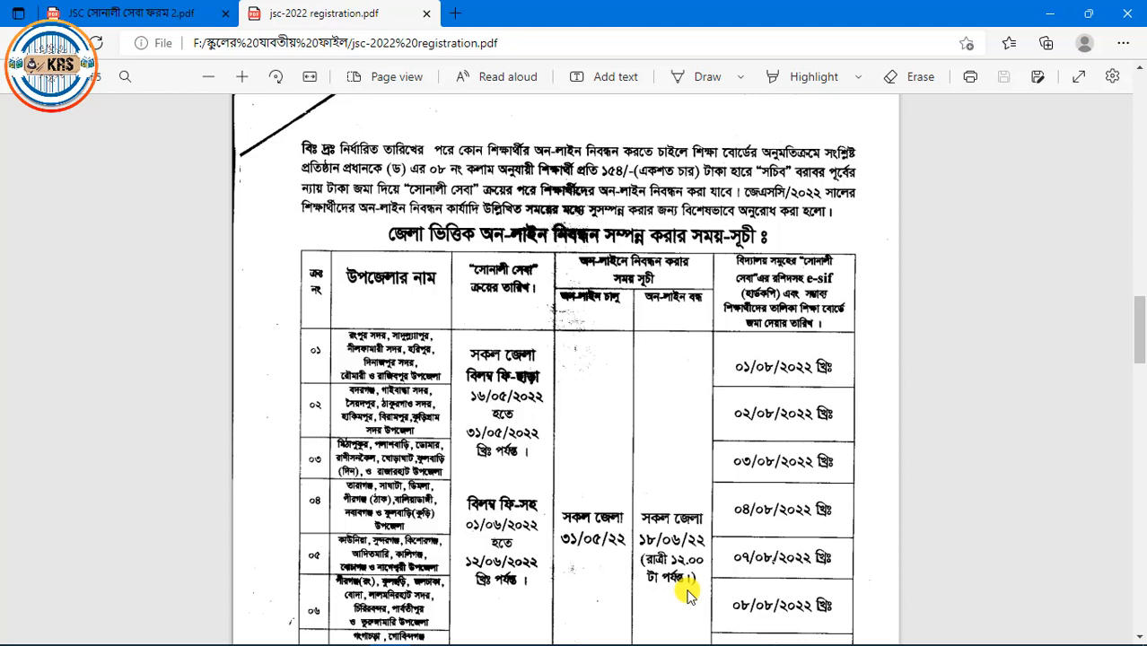
mouse_move(361, 643)
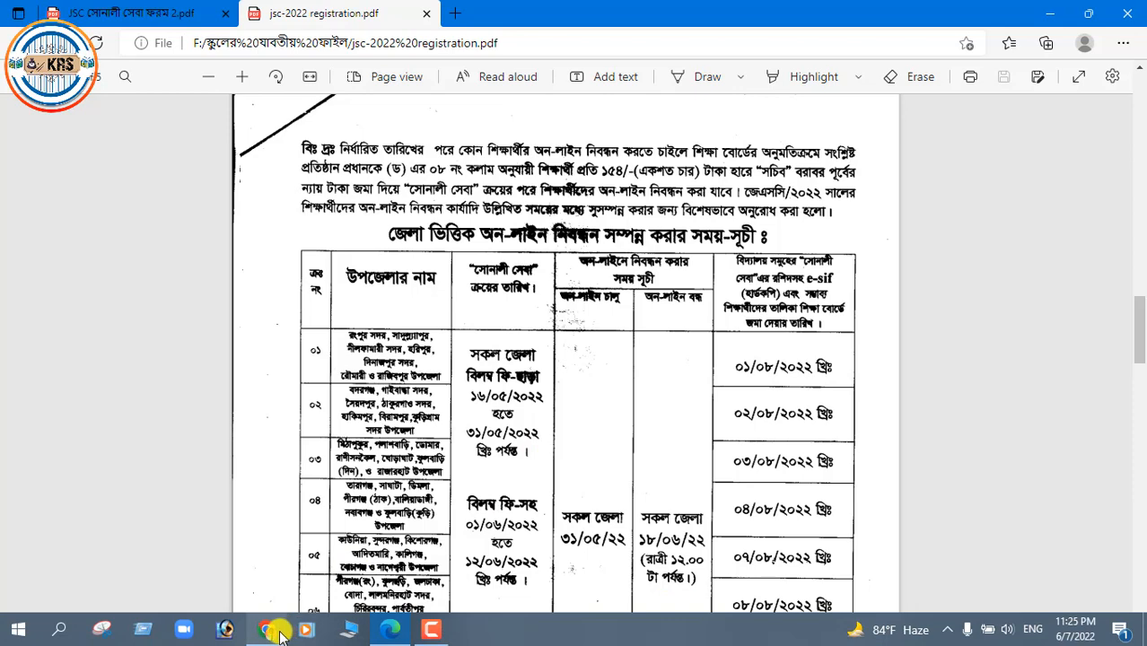
click(280, 635)
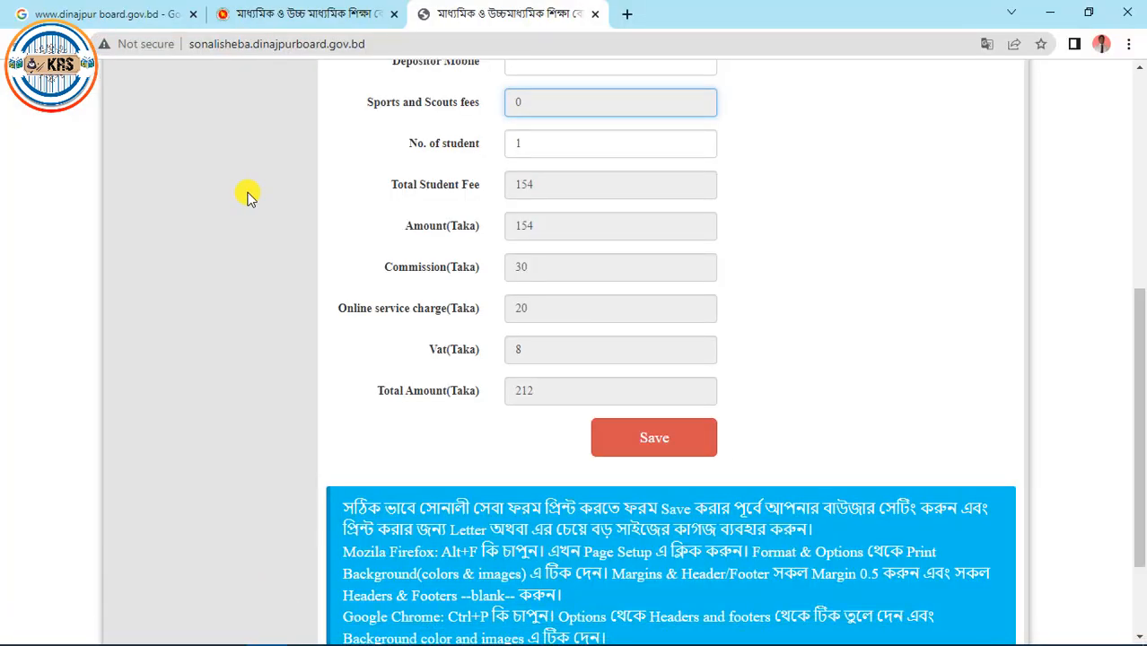
From the Google results, open the Dinajpur board home page and its JSC eSIF 2022 link
click(112, 7)
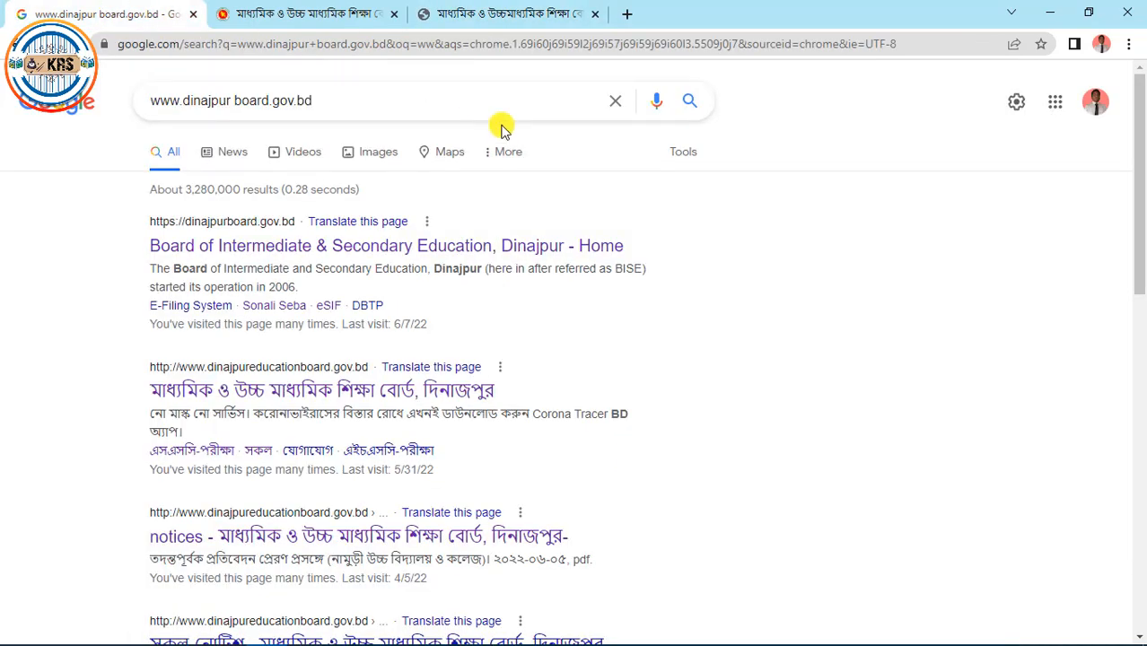
click(296, 248)
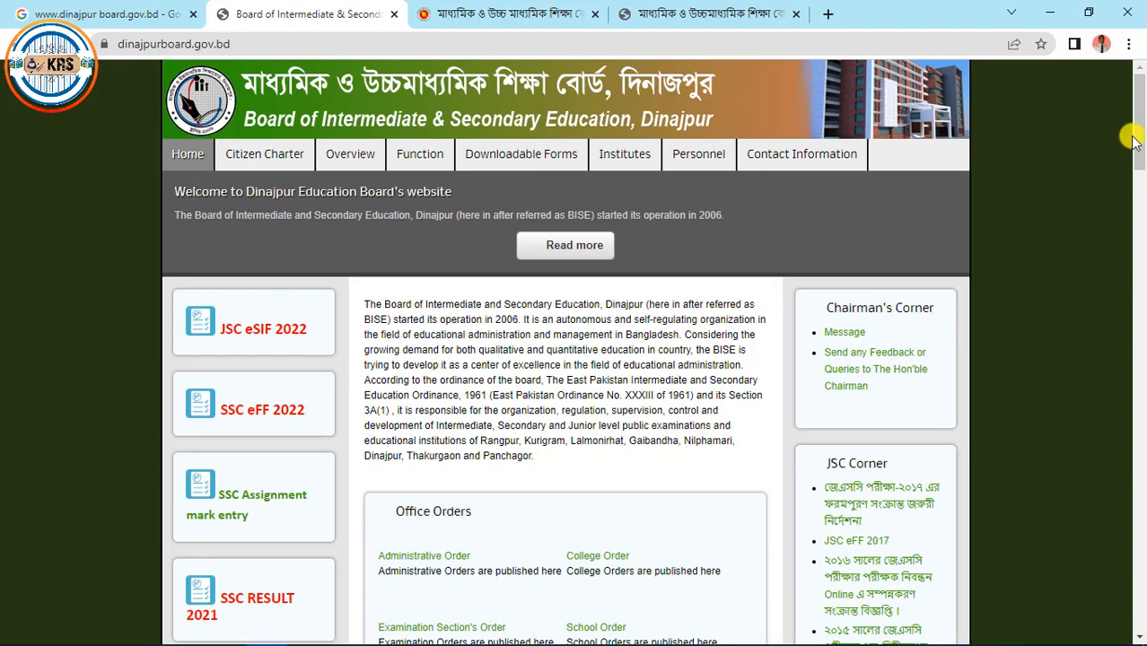
drag(1138, 139, 1139, 151)
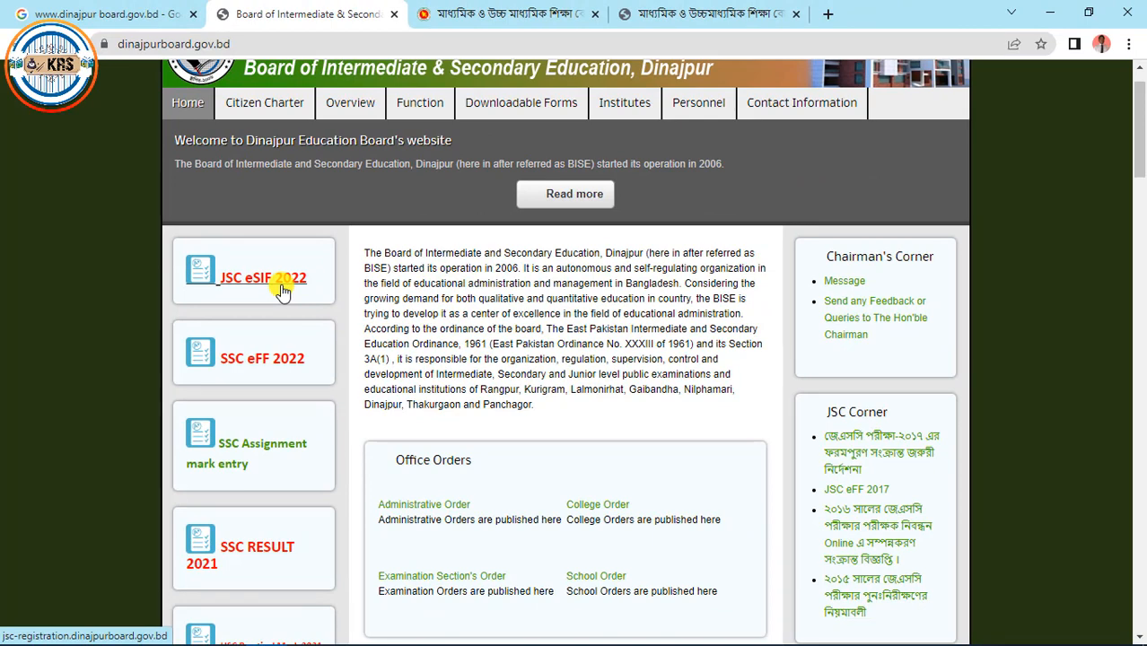
click(282, 292)
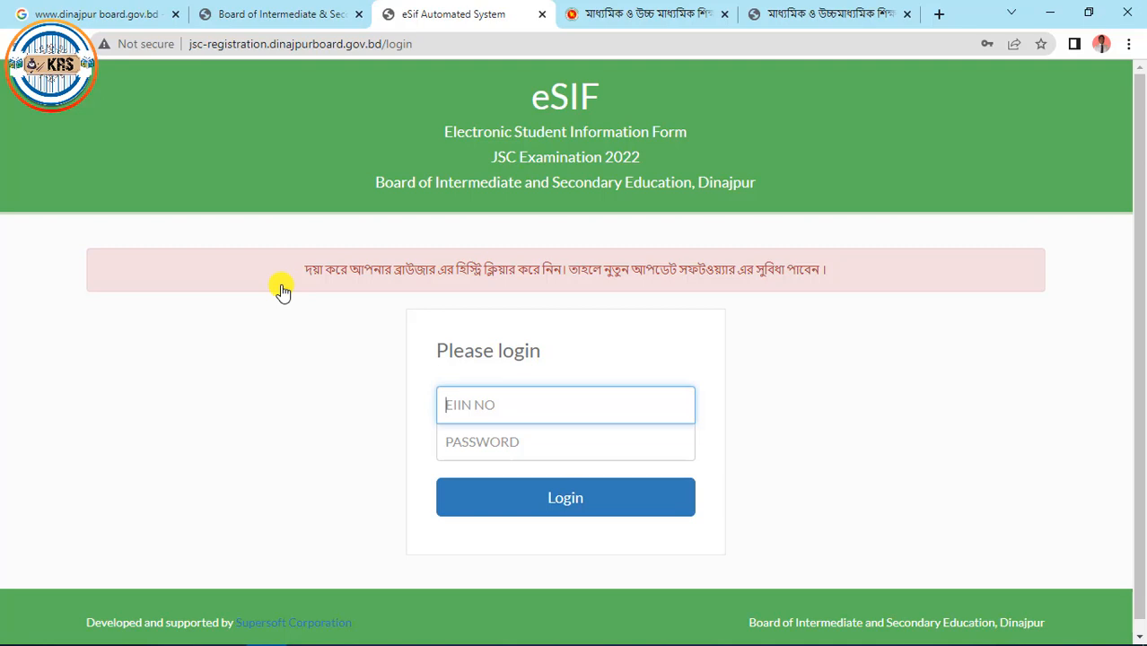
Log in to the school's eSIF account using its EIIN and the saved password
text(12)
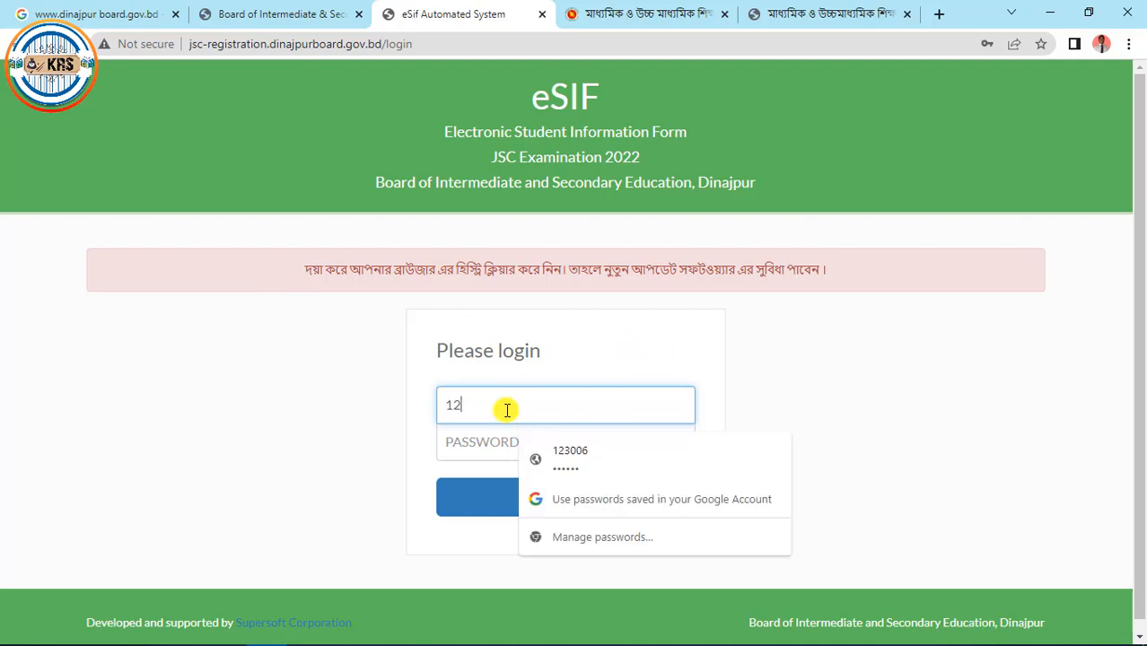
text(3006)
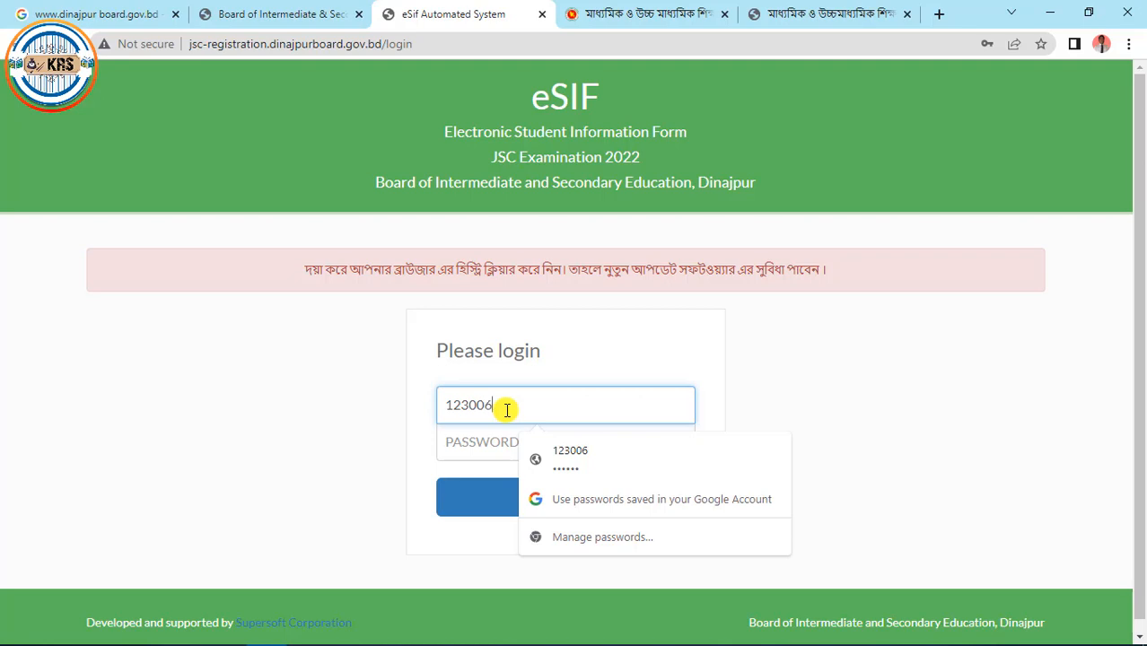
click(622, 459)
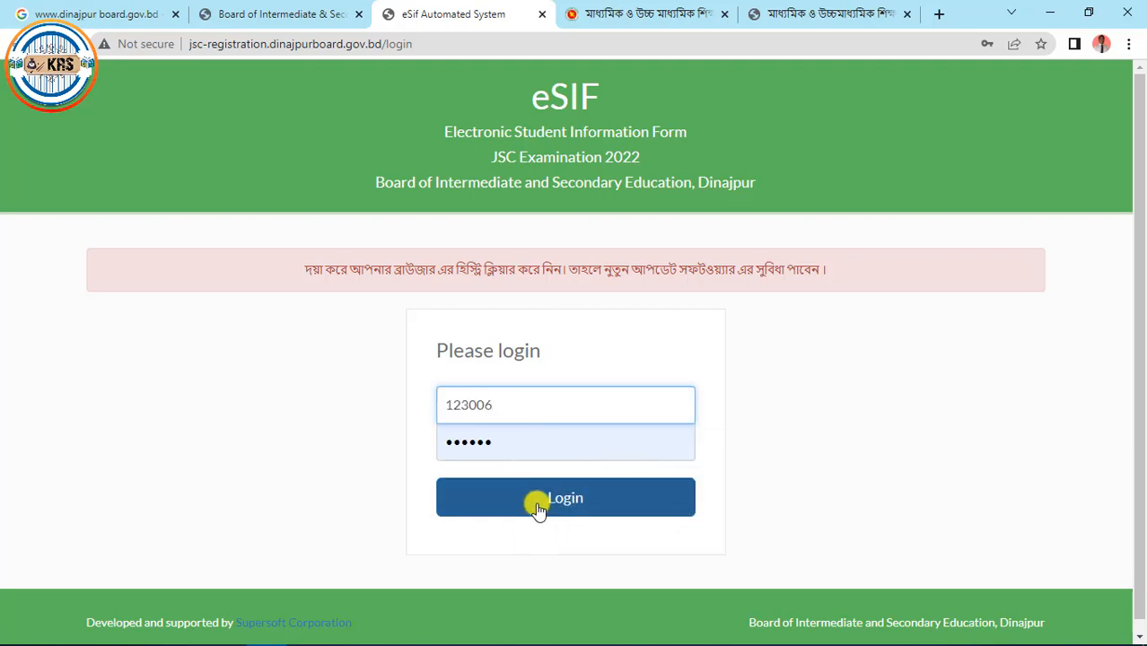
click(585, 507)
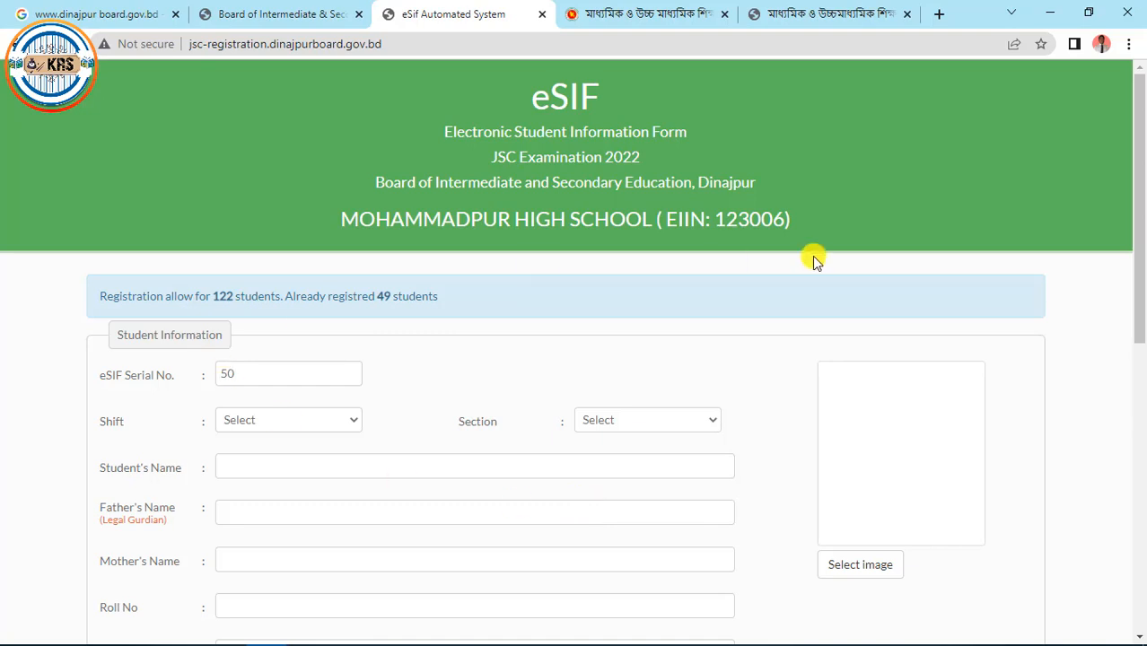
drag(1140, 220, 1140, 269)
scroll(1142, 318, up, 1)
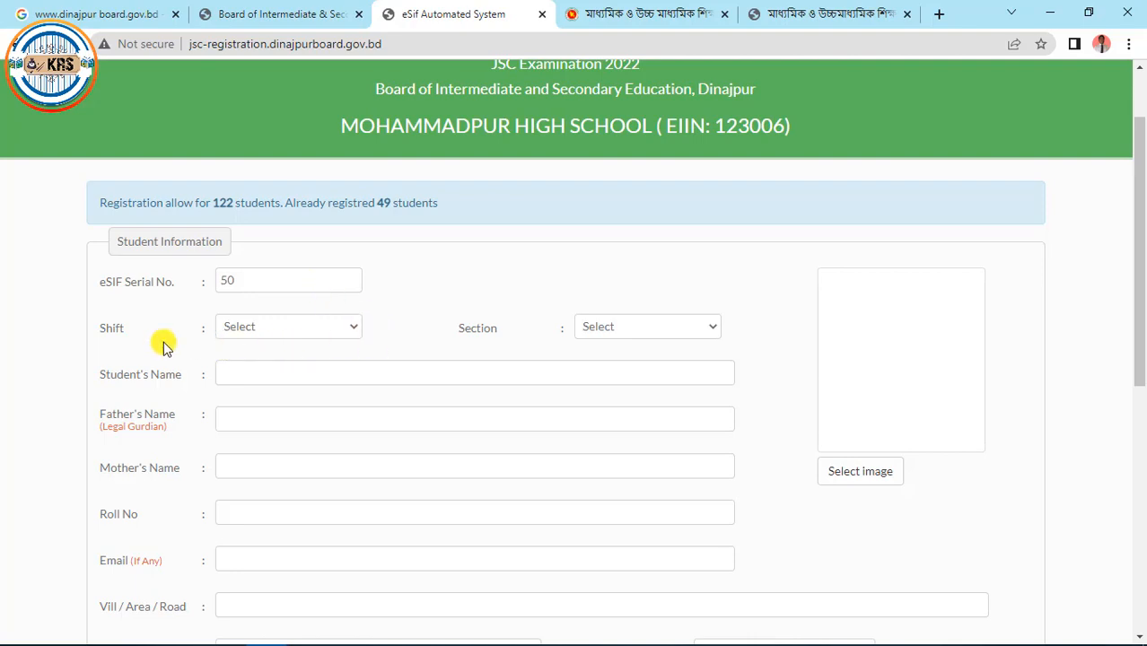
Set the student's Shift to DAY and Section to A
click(351, 334)
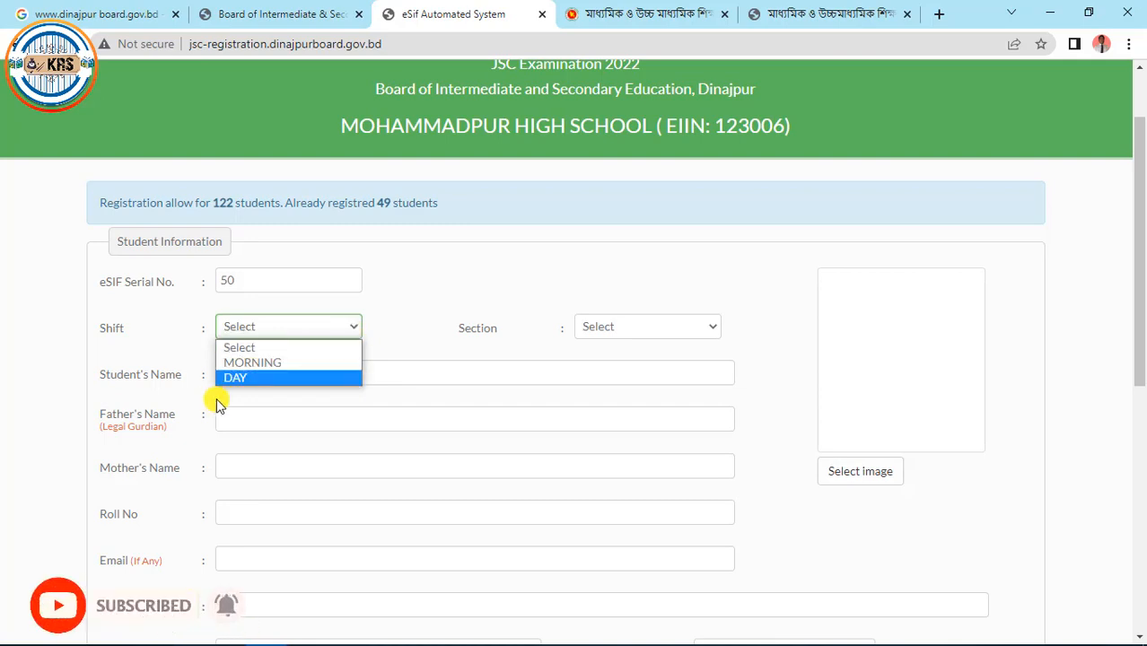
click(257, 376)
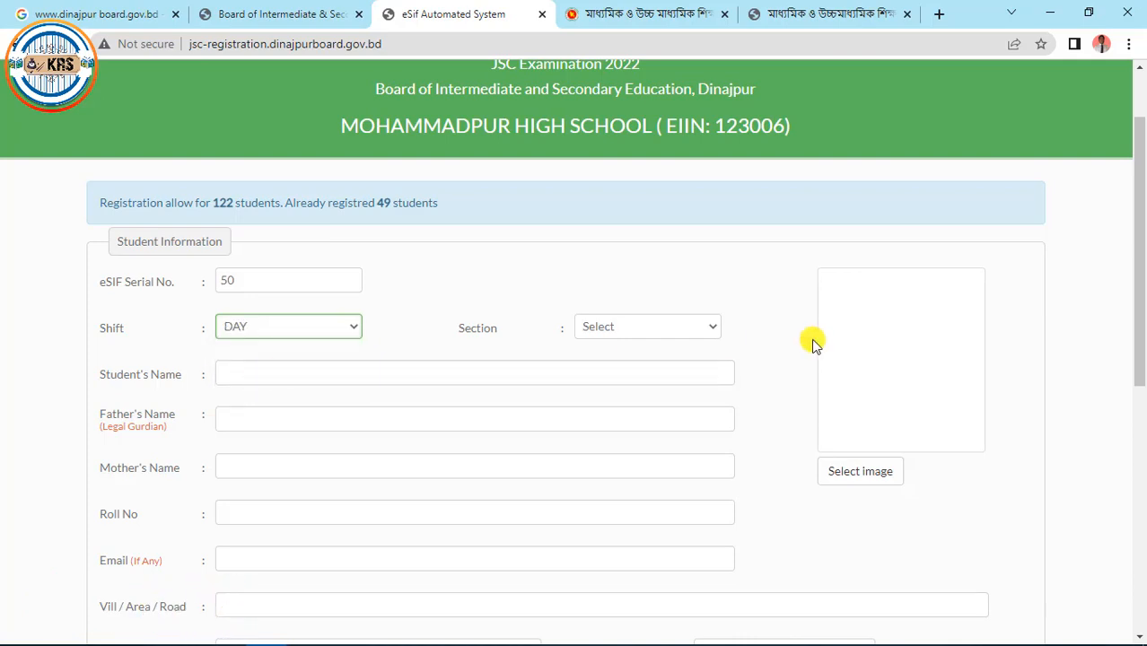
click(713, 327)
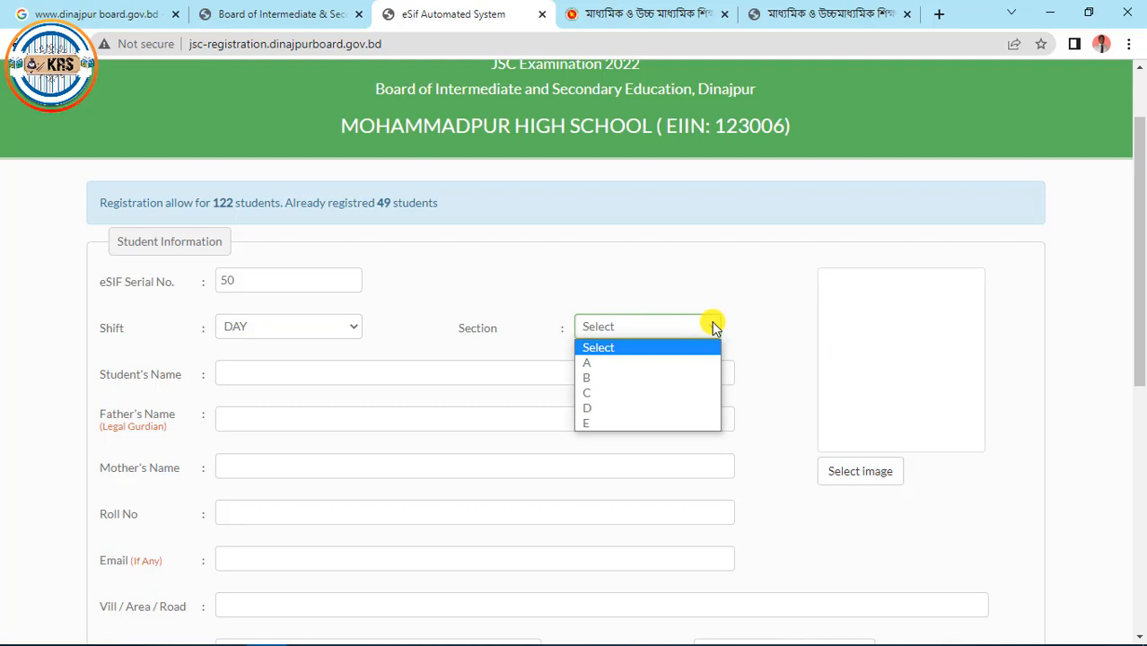
click(600, 363)
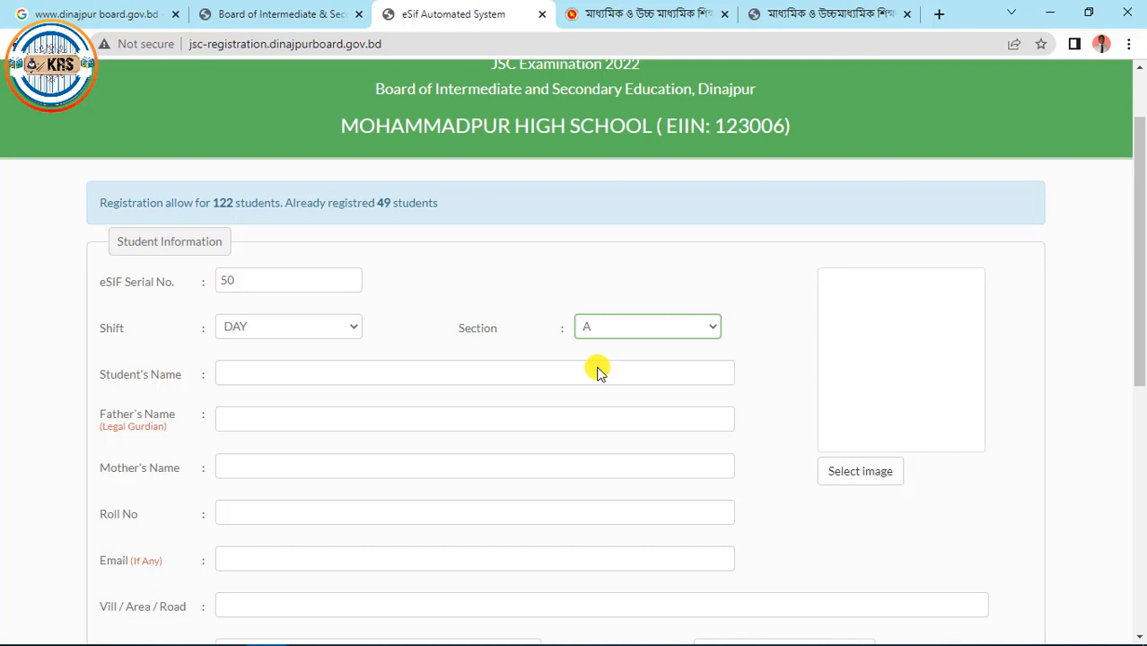
Type the student's full name into the Student's Name field
click(329, 371)
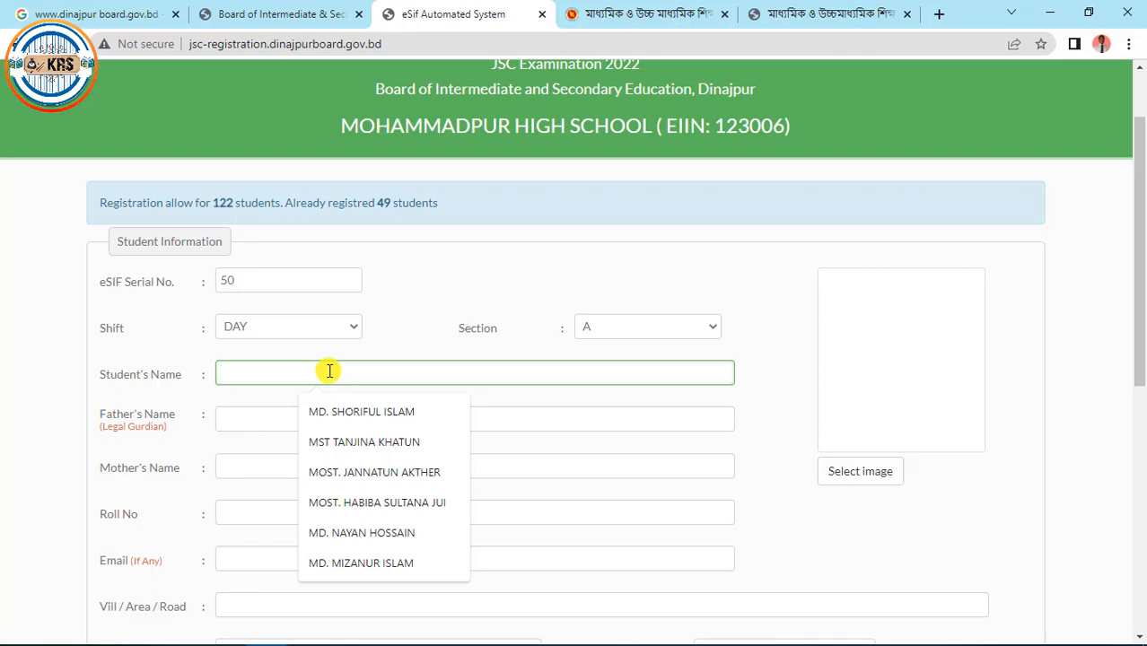
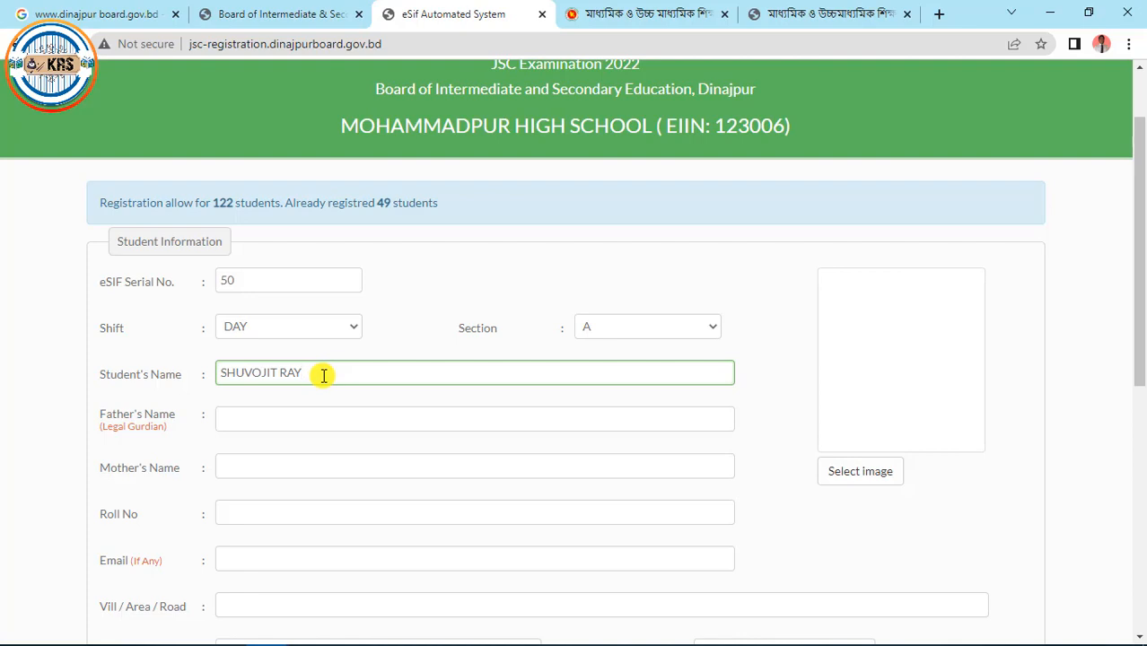
click(242, 417)
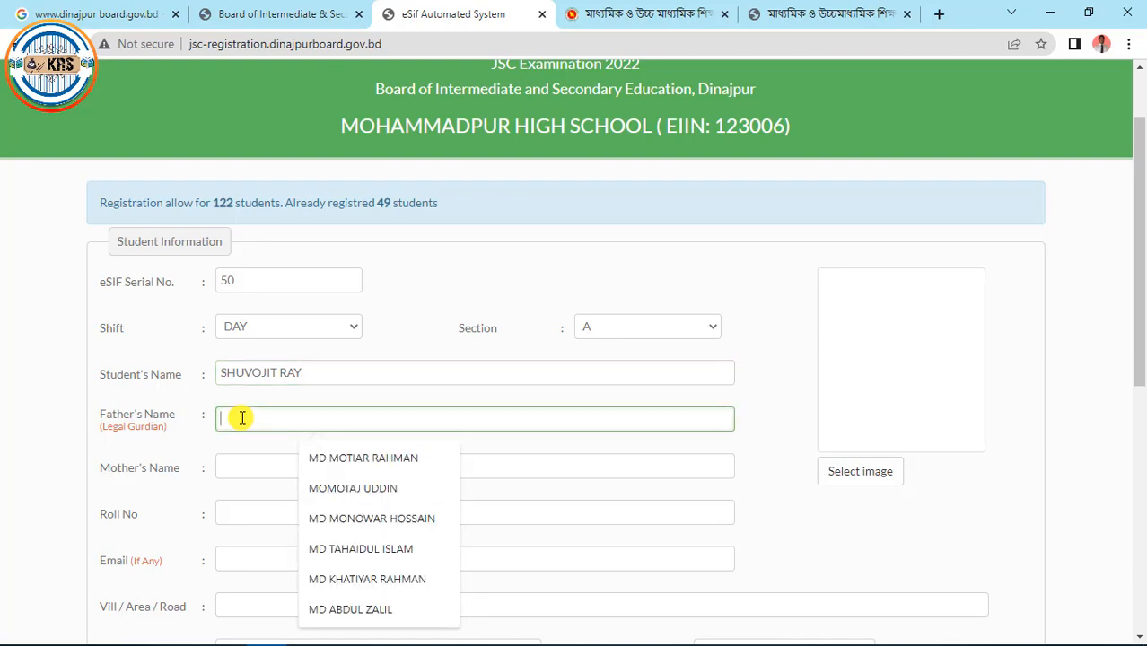
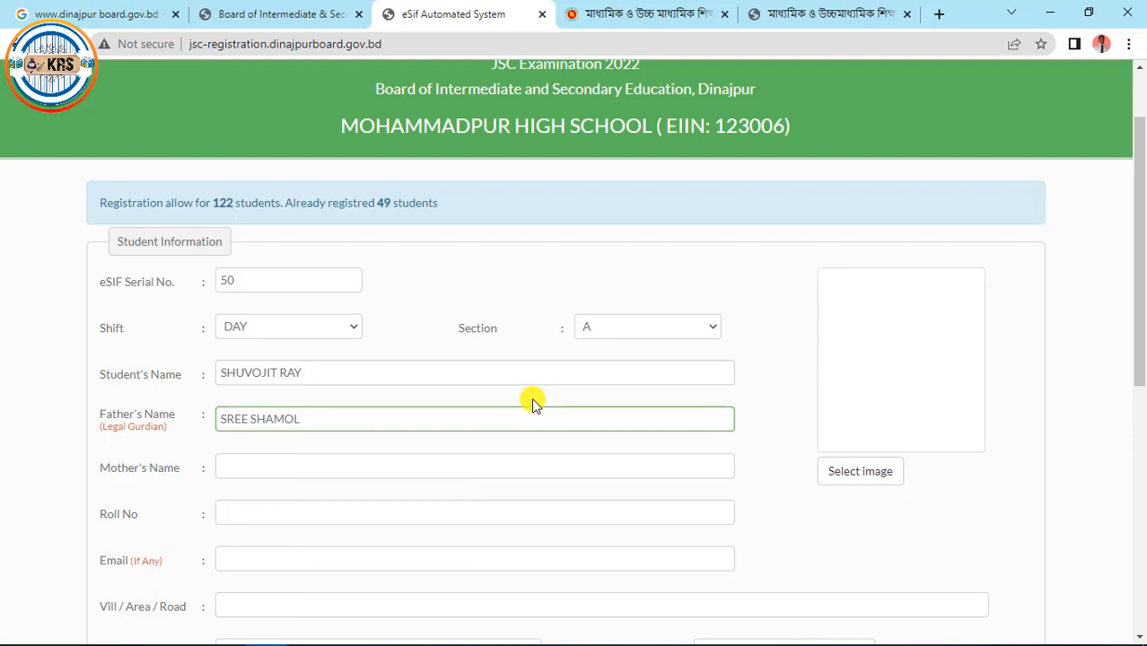
Enter the father's name and the mother's name on the form
click(268, 464)
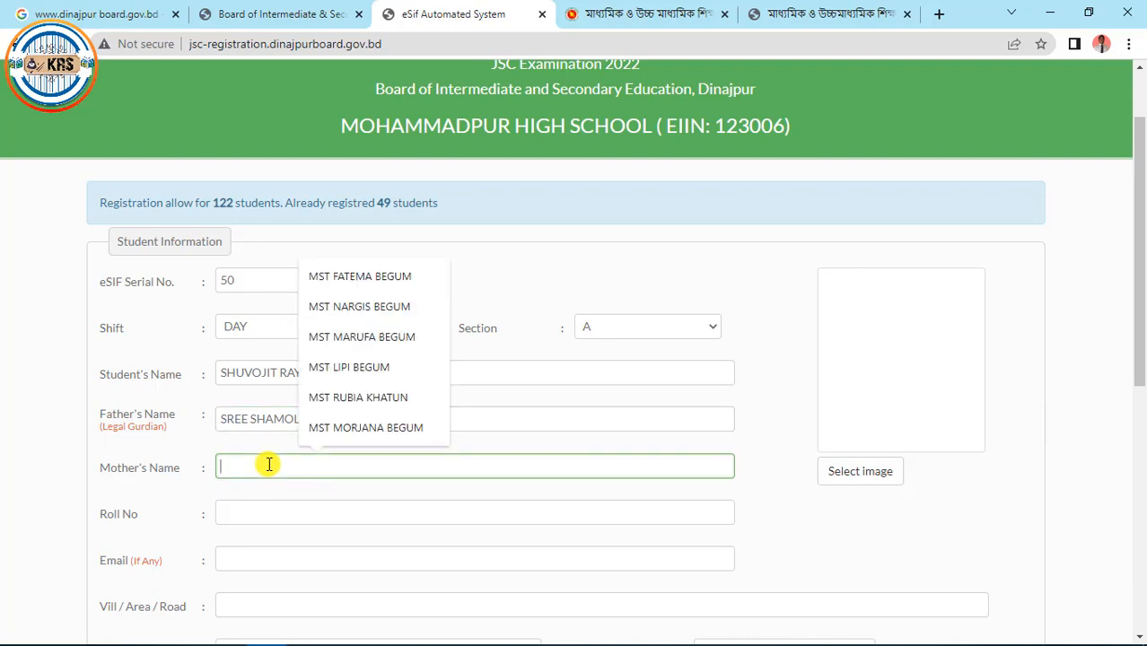
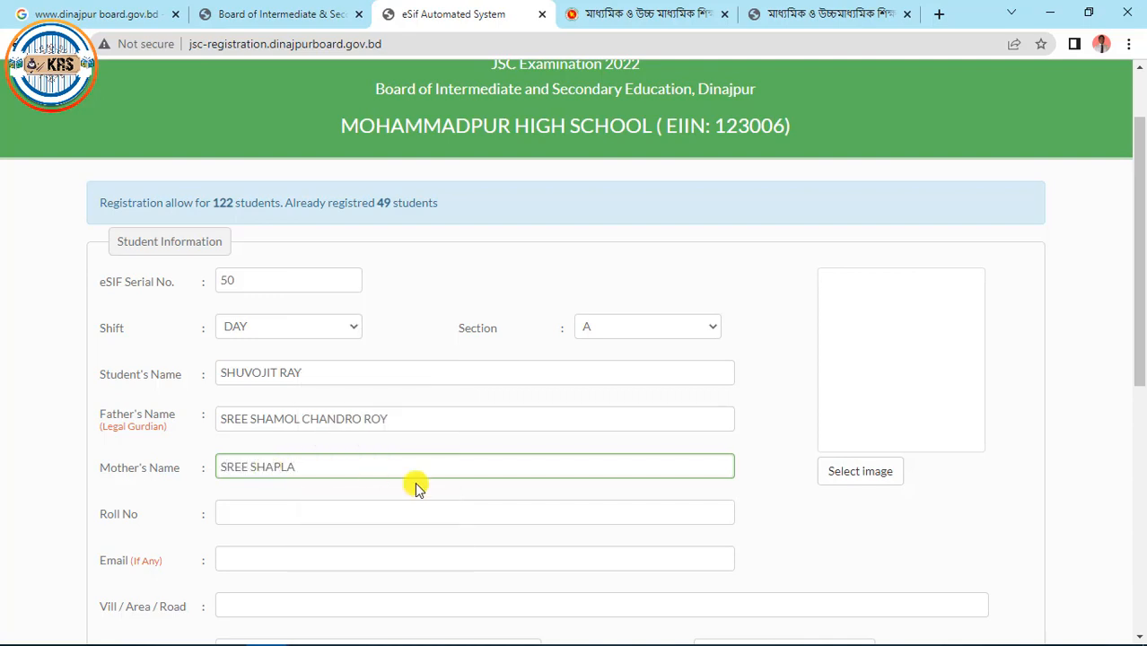
Set the student's roll number to 52
click(299, 516)
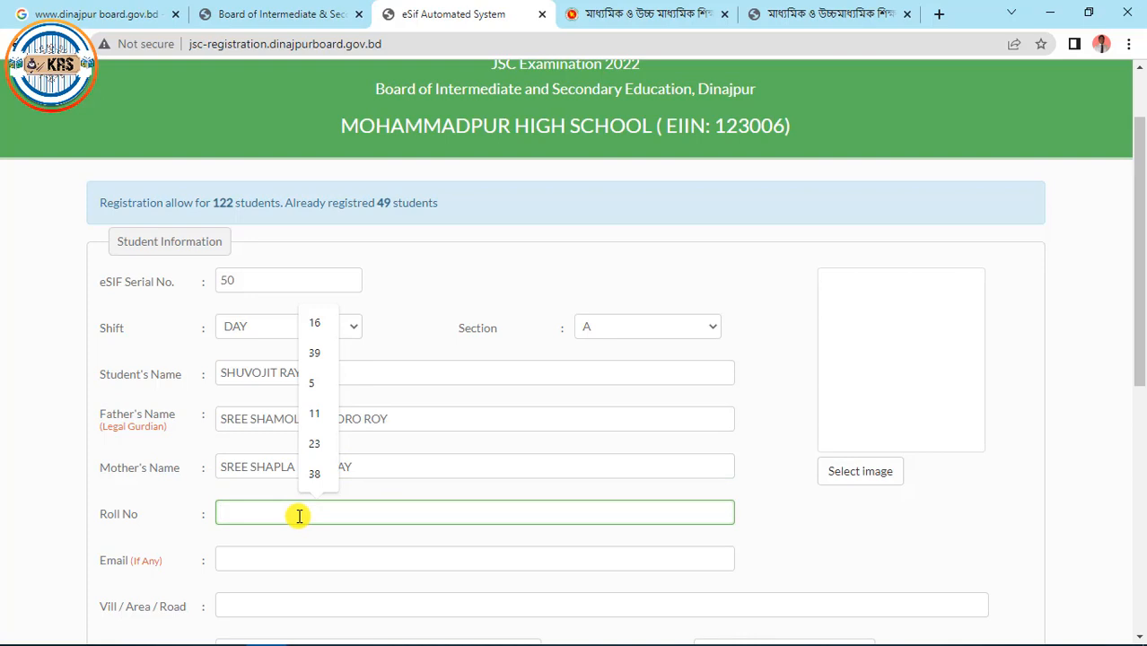
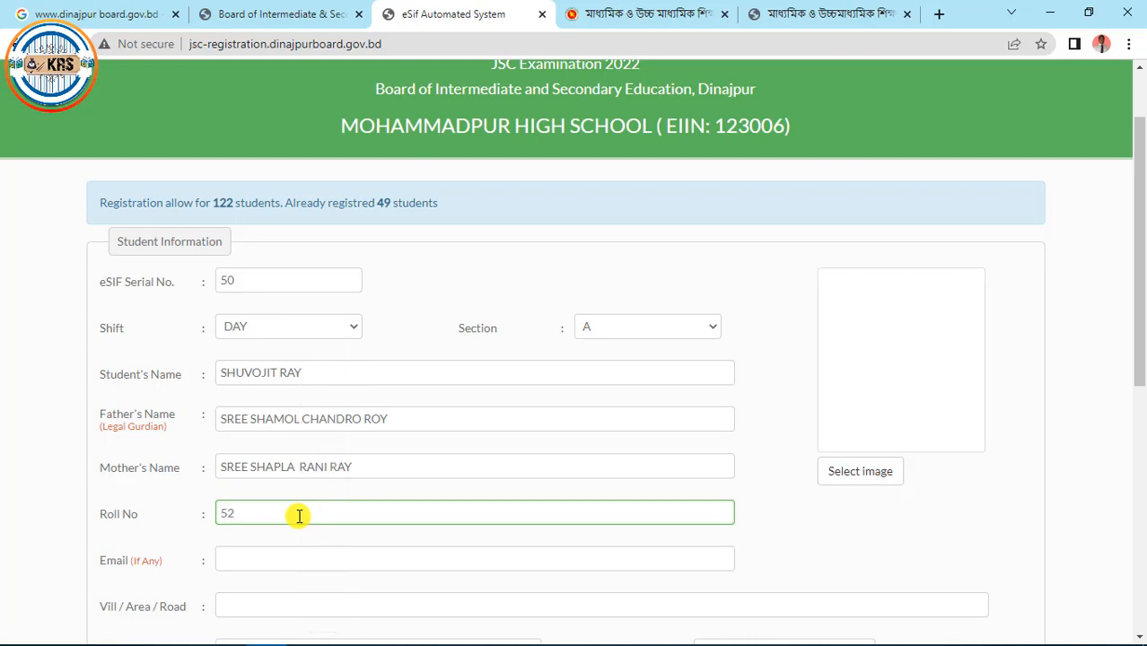
drag(1138, 355, 1140, 418)
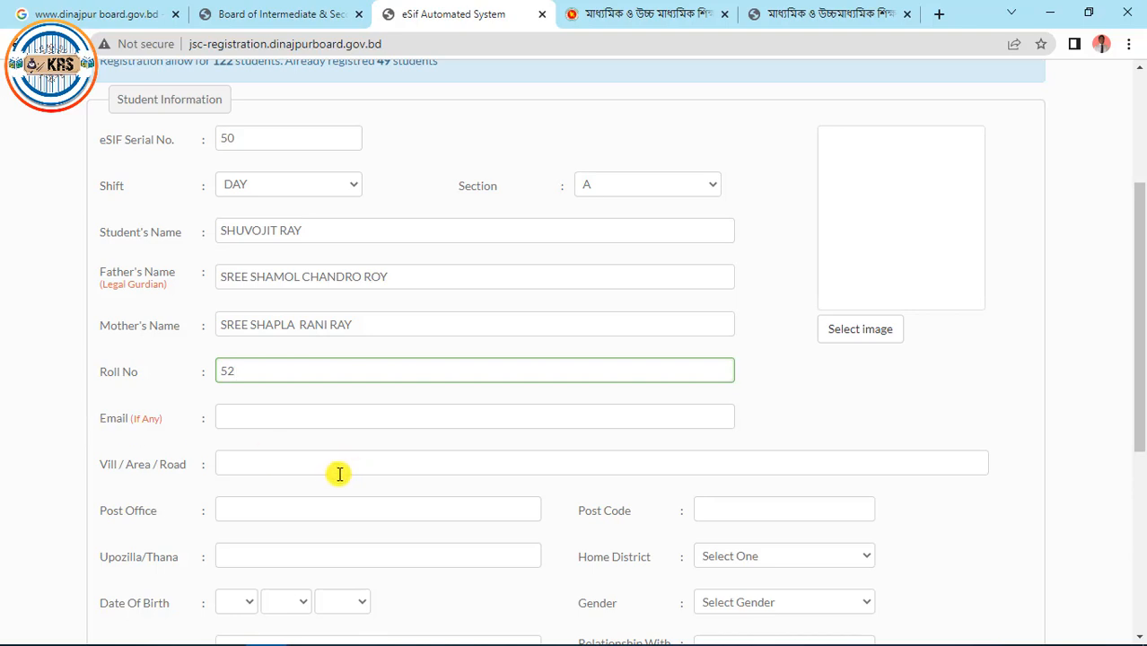
Fill the village, post office, post code and upazila from the autofill suggestions
click(288, 464)
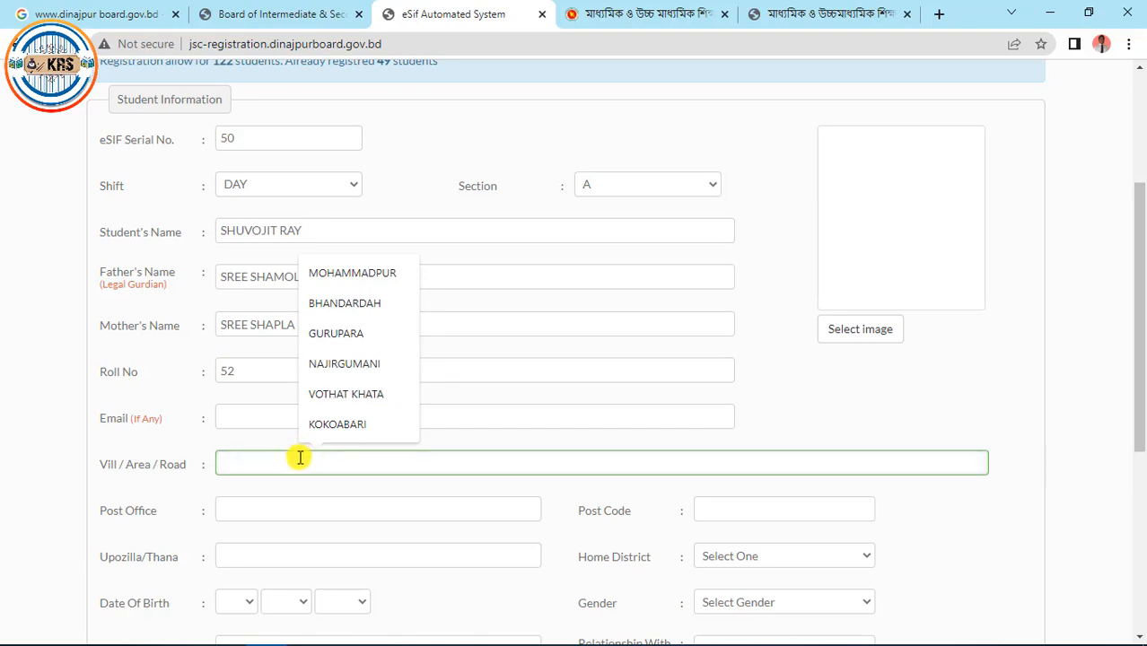
click(345, 305)
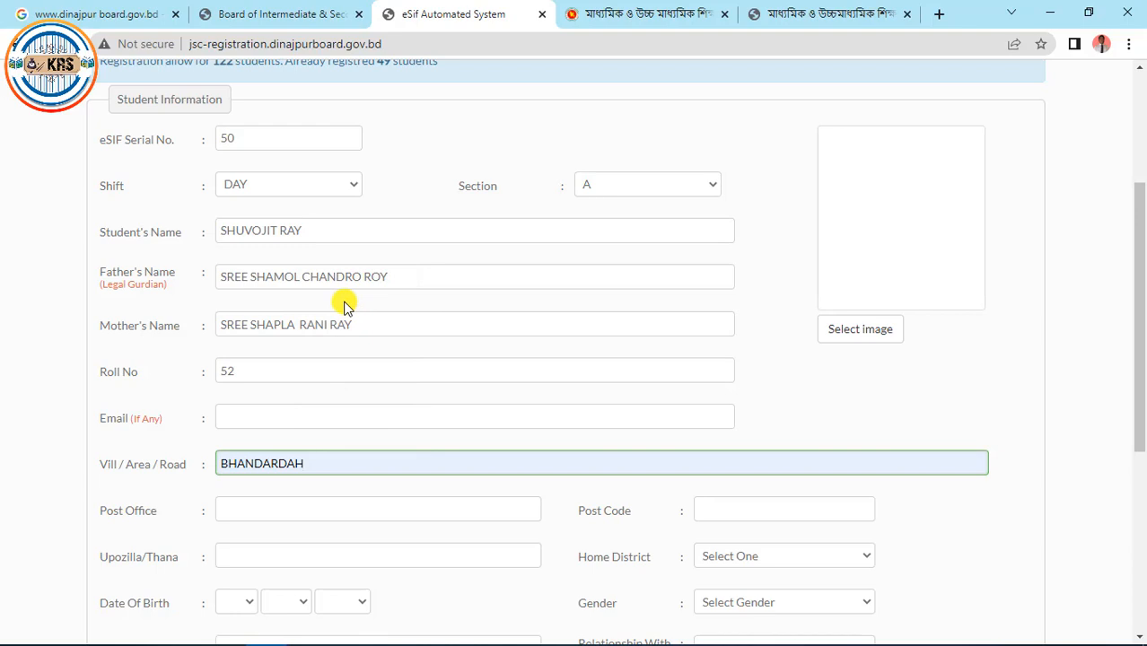
click(295, 512)
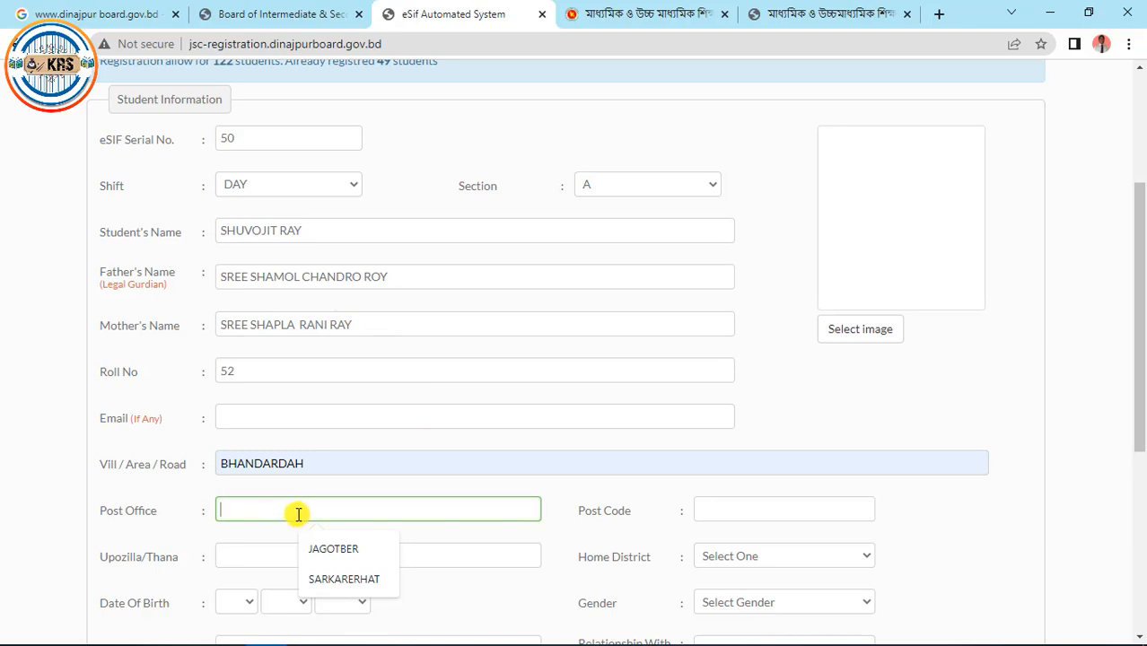
click(337, 546)
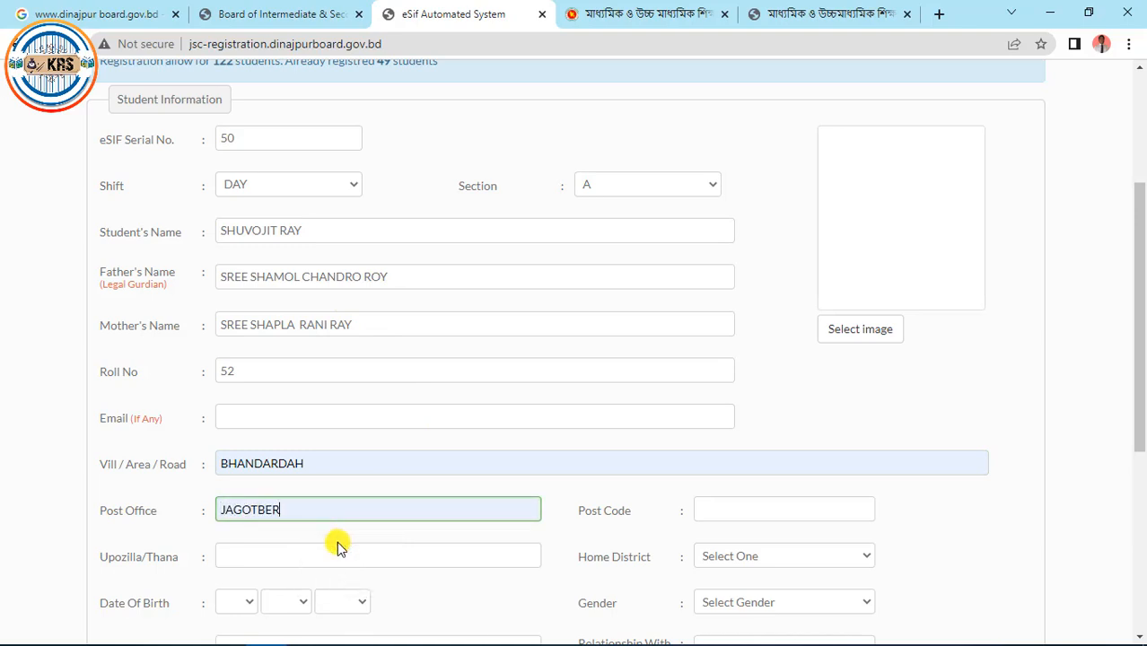
click(768, 516)
click(792, 552)
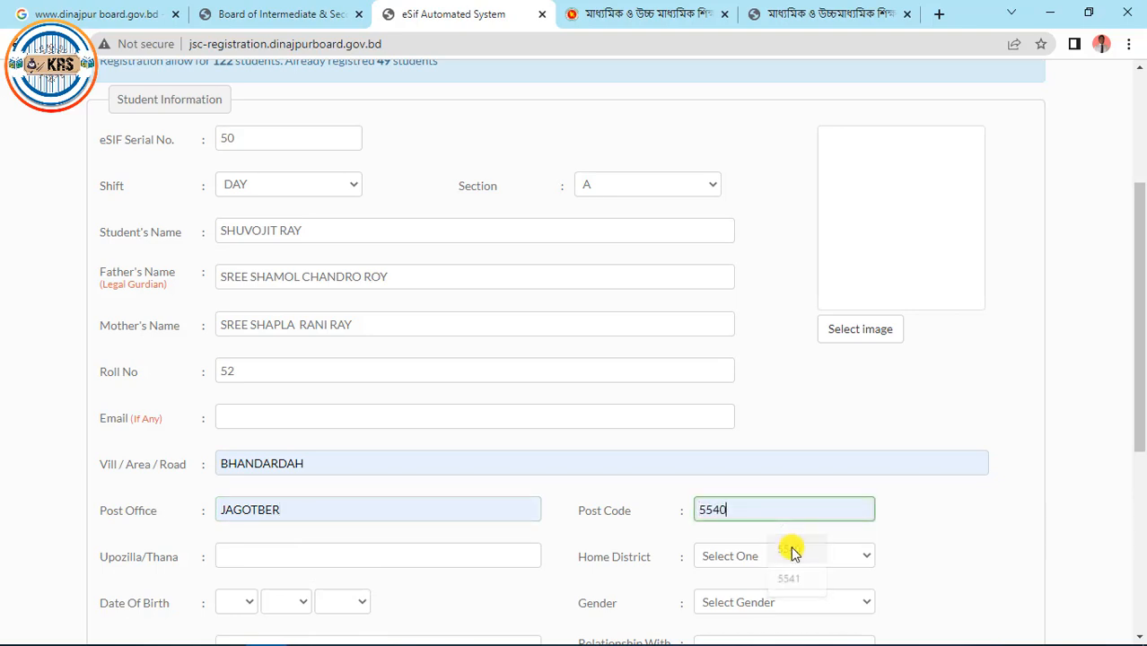
click(300, 564)
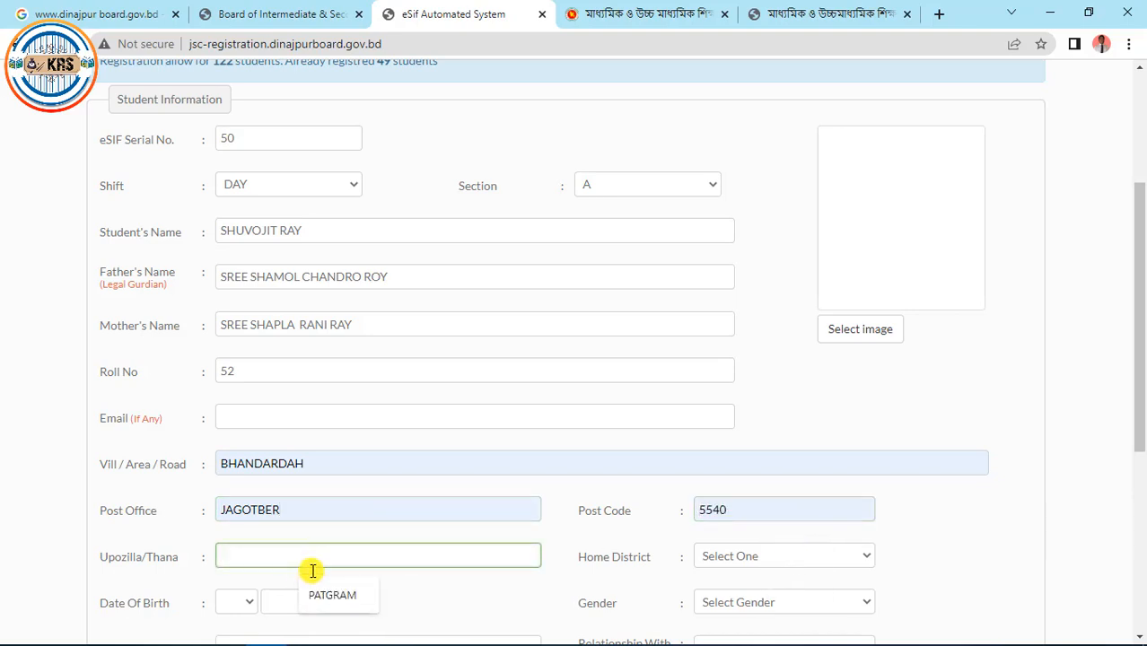
click(332, 595)
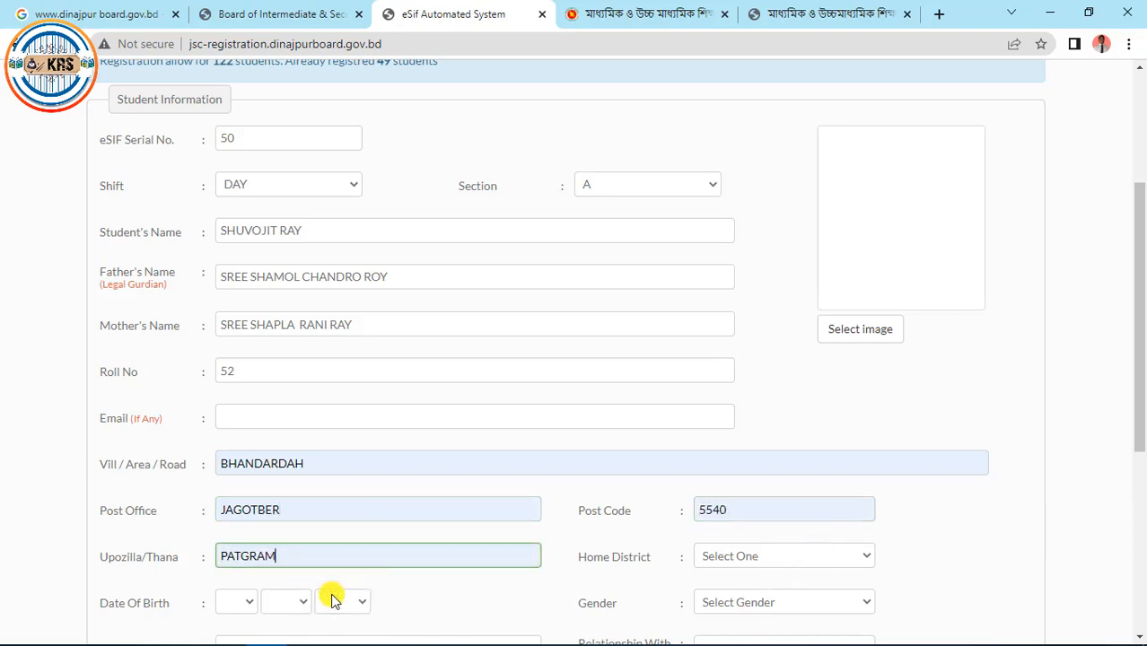
Choose the student's home district from the Home District dropdown
click(865, 554)
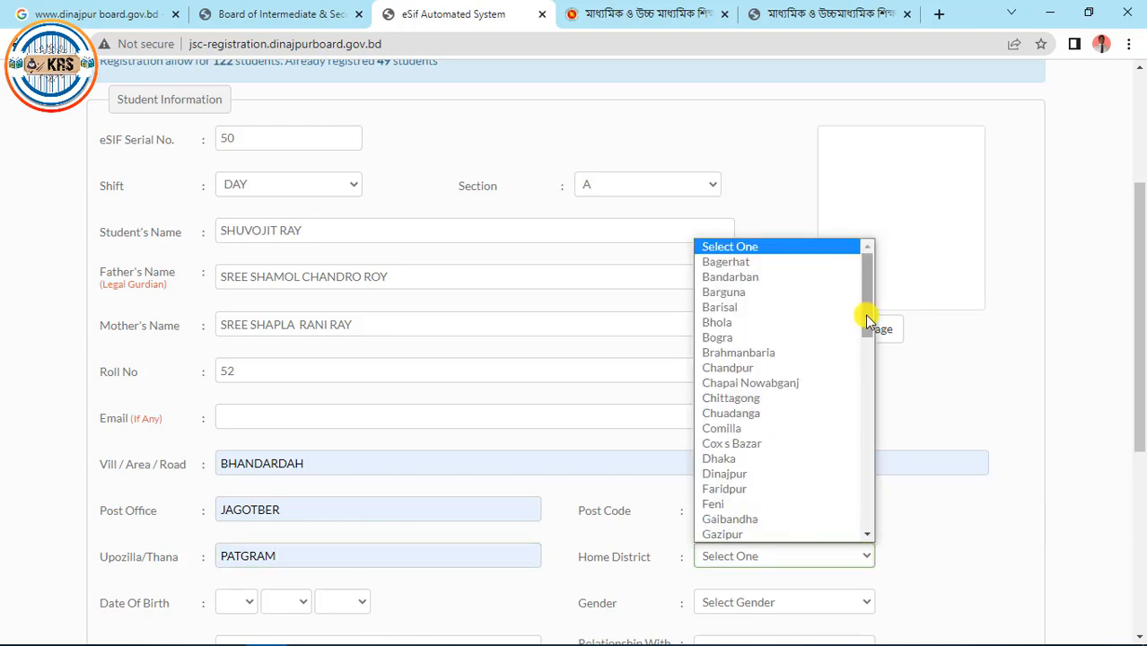
drag(864, 314, 864, 409)
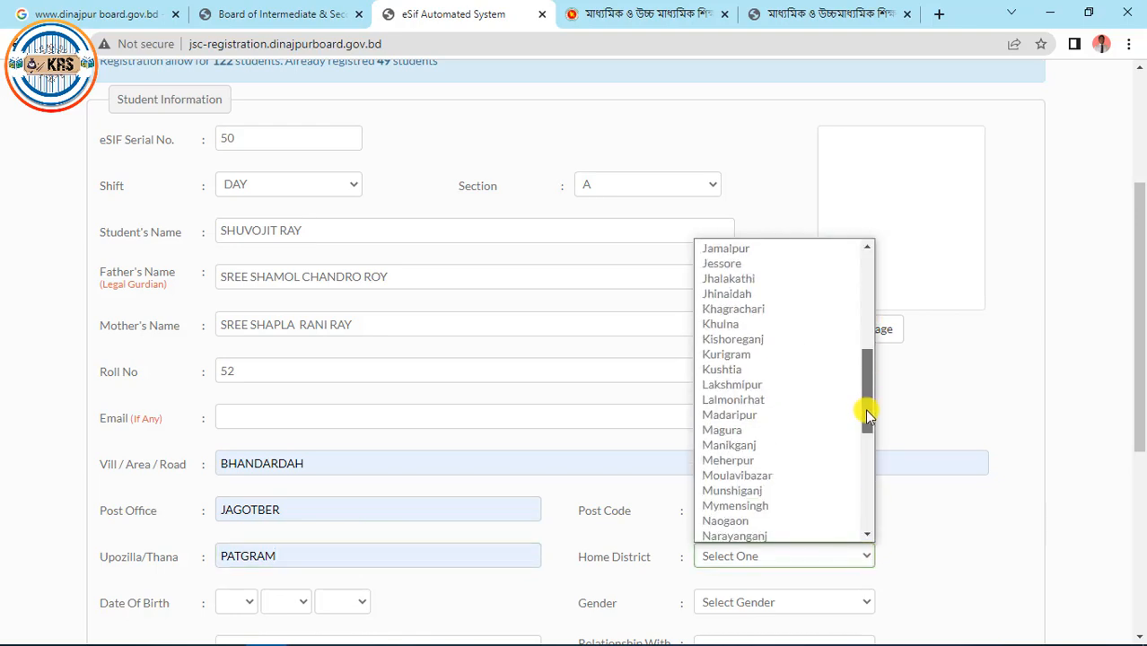
click(754, 399)
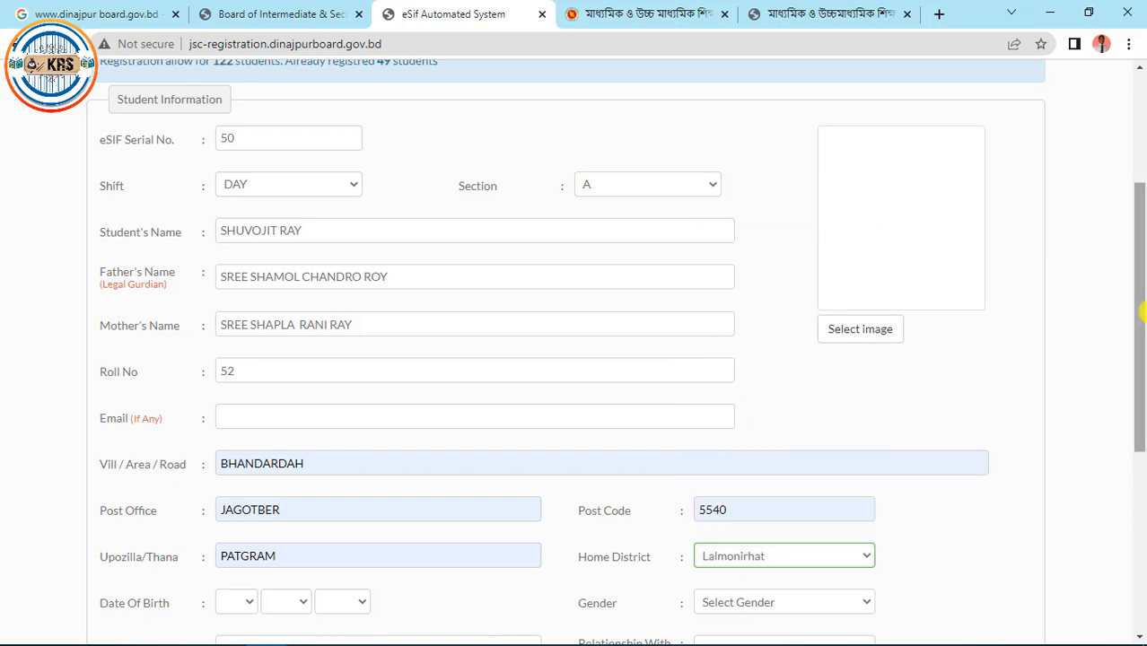
scroll(1135, 402, down, 3)
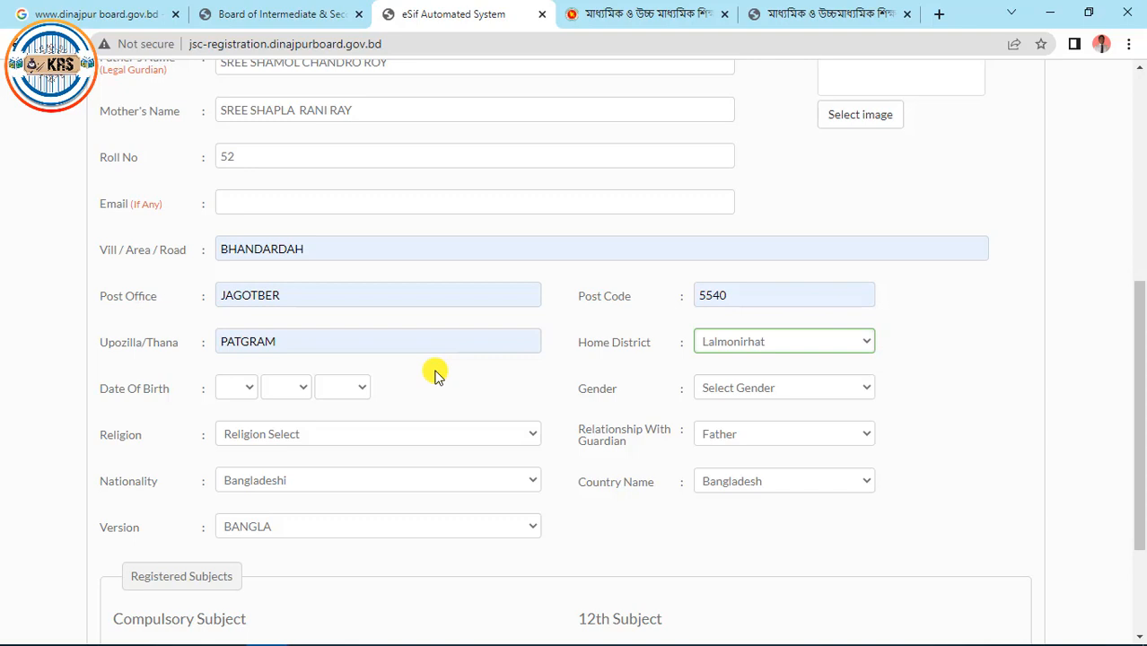
click(250, 390)
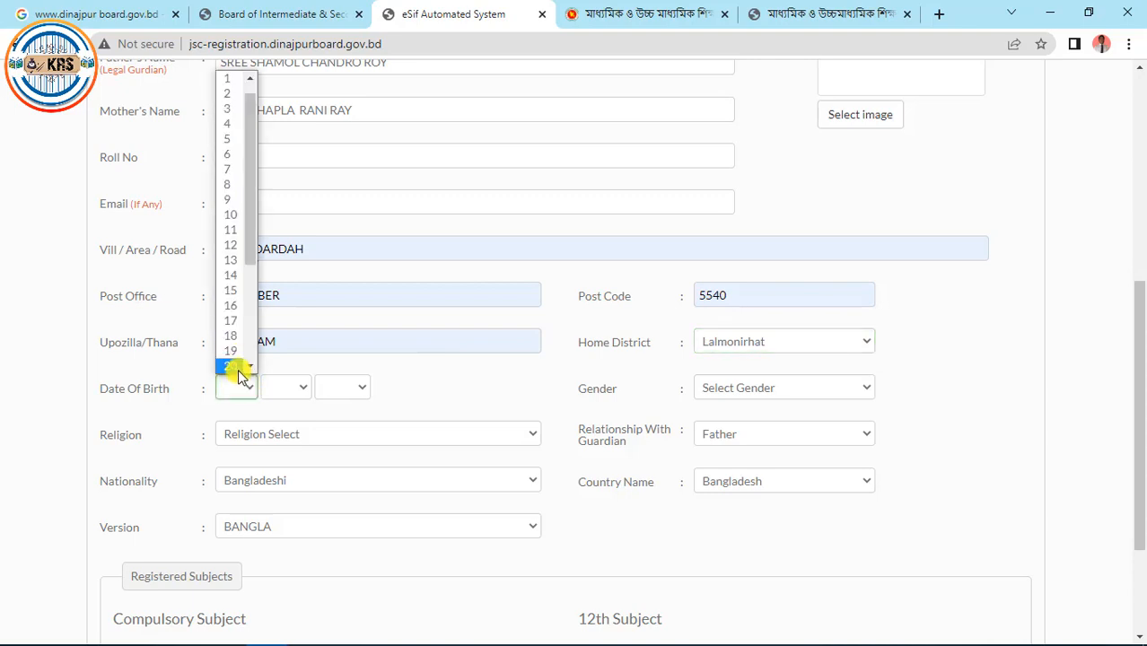
click(240, 375)
click(252, 388)
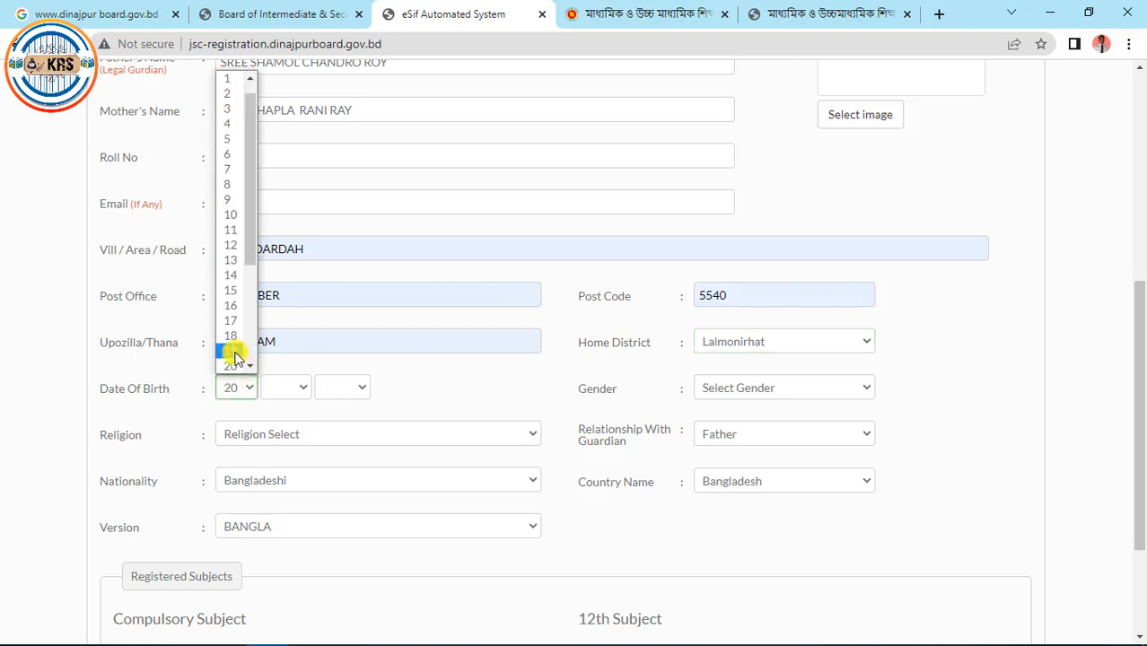
click(234, 354)
click(289, 390)
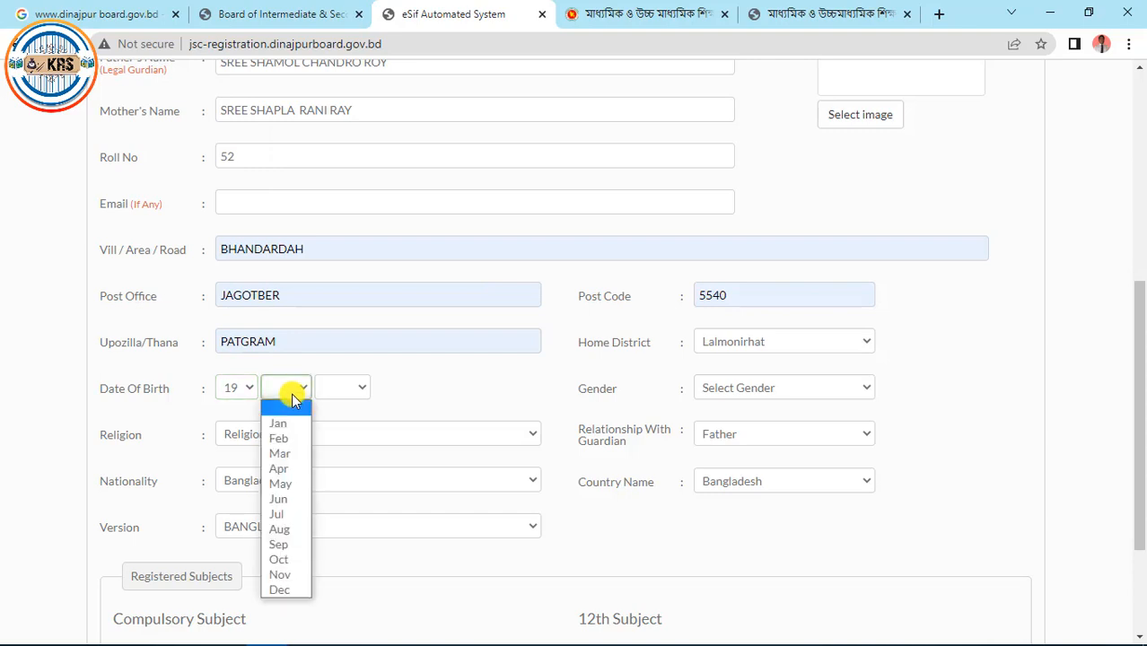
click(284, 440)
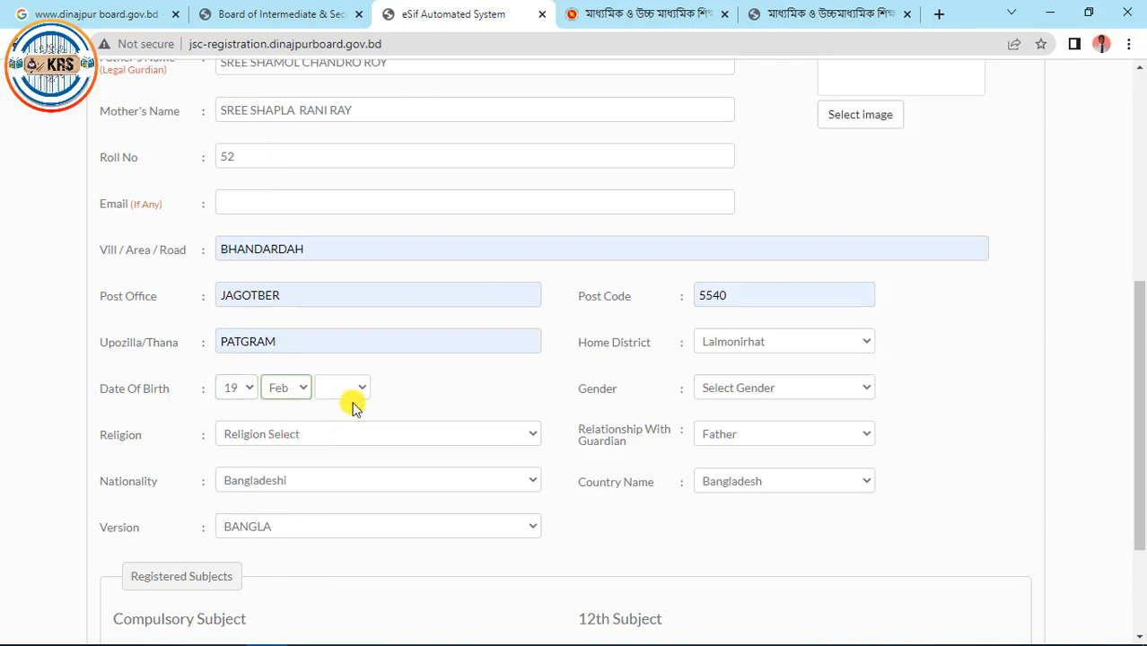
click(353, 398)
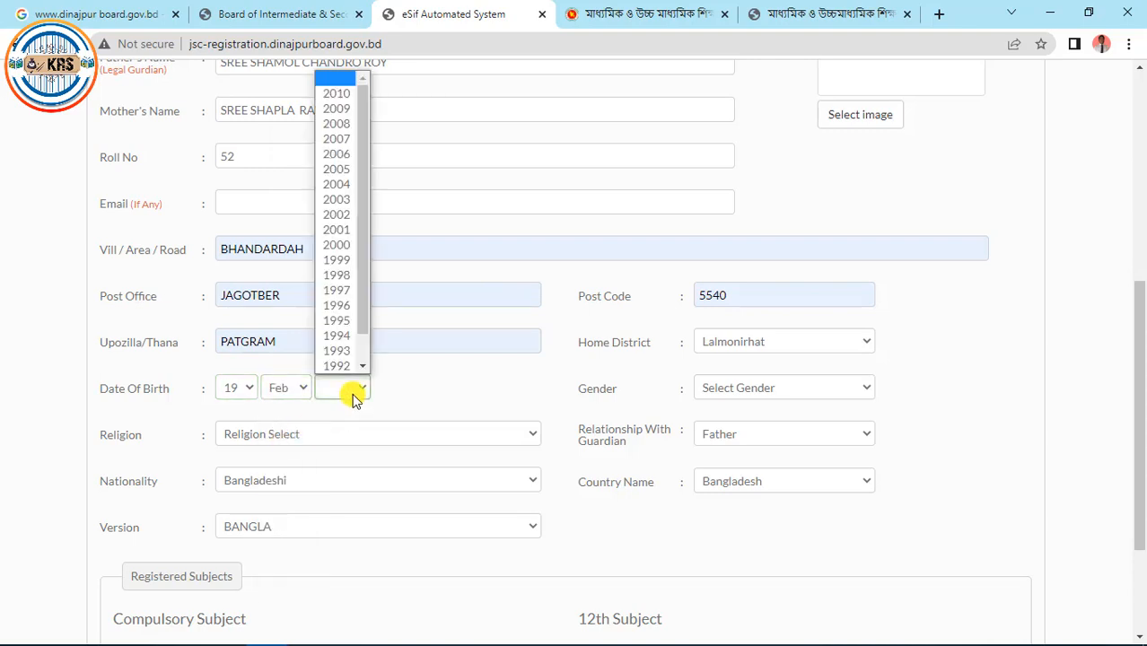
click(345, 124)
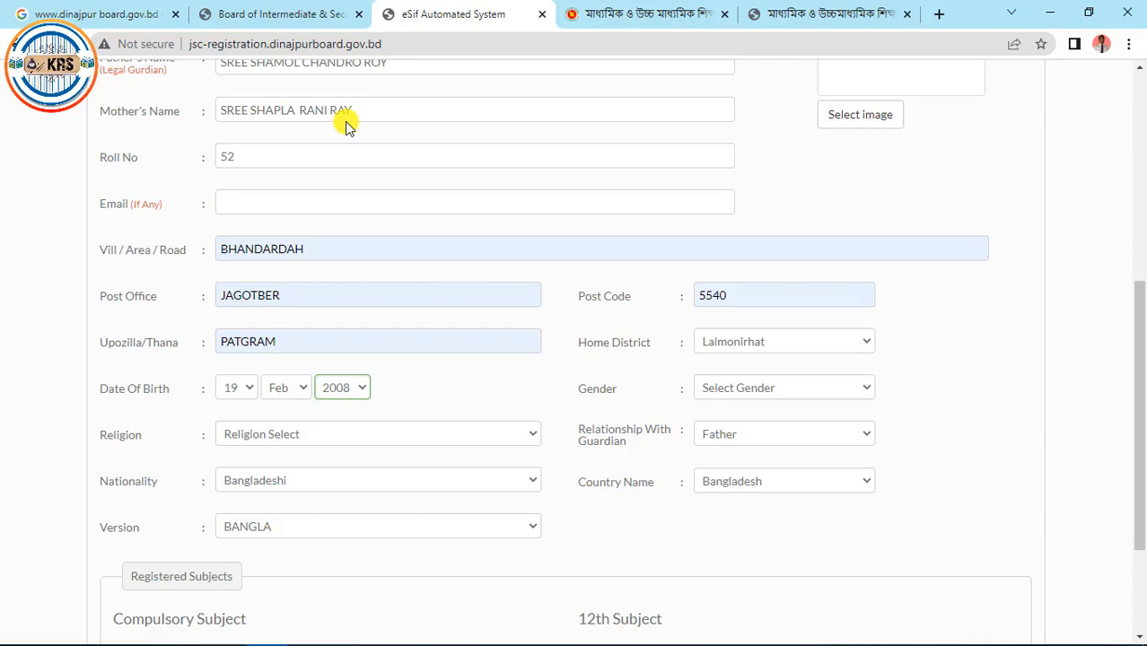
click(857, 390)
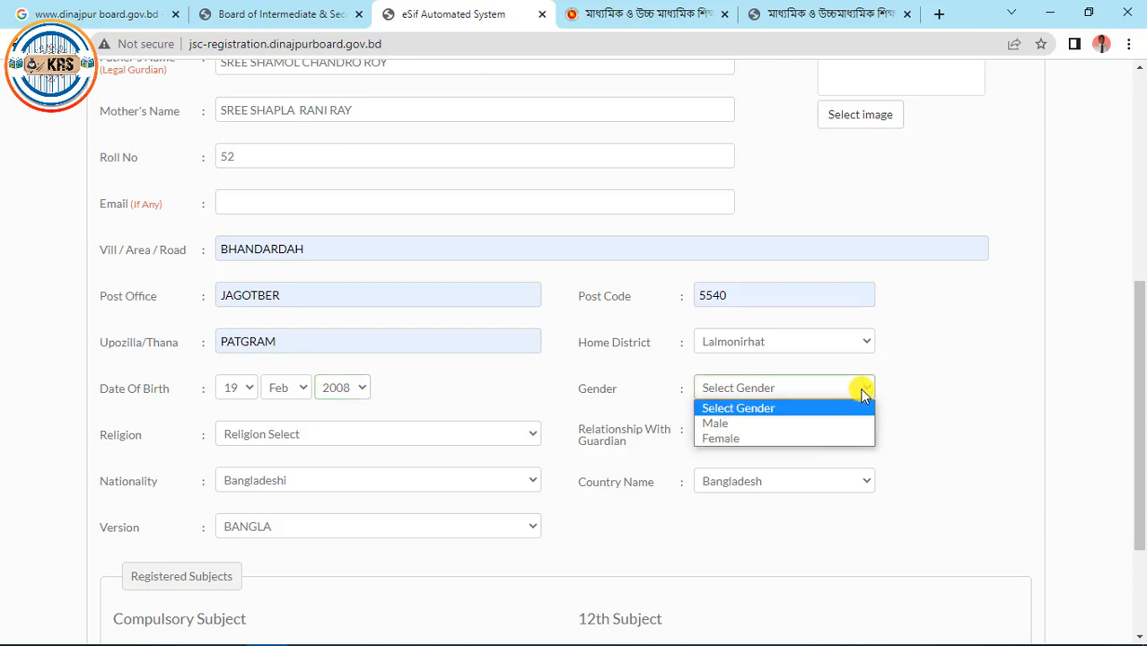
click(715, 424)
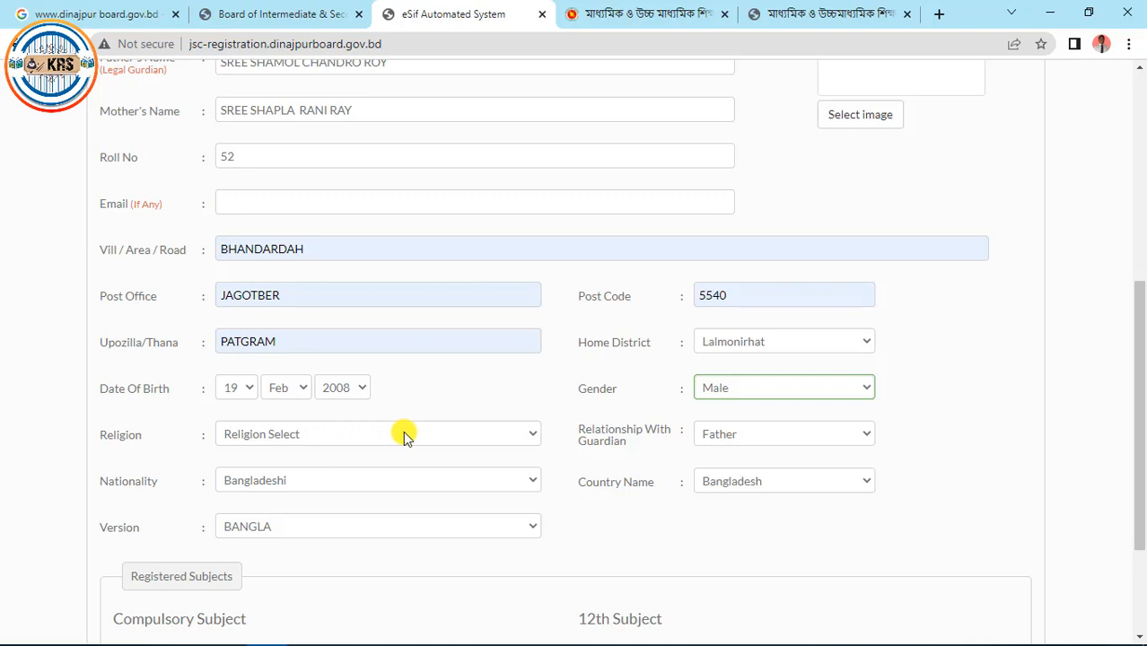
Set religion to HINDU and keep BANGLA as the study version
click(517, 435)
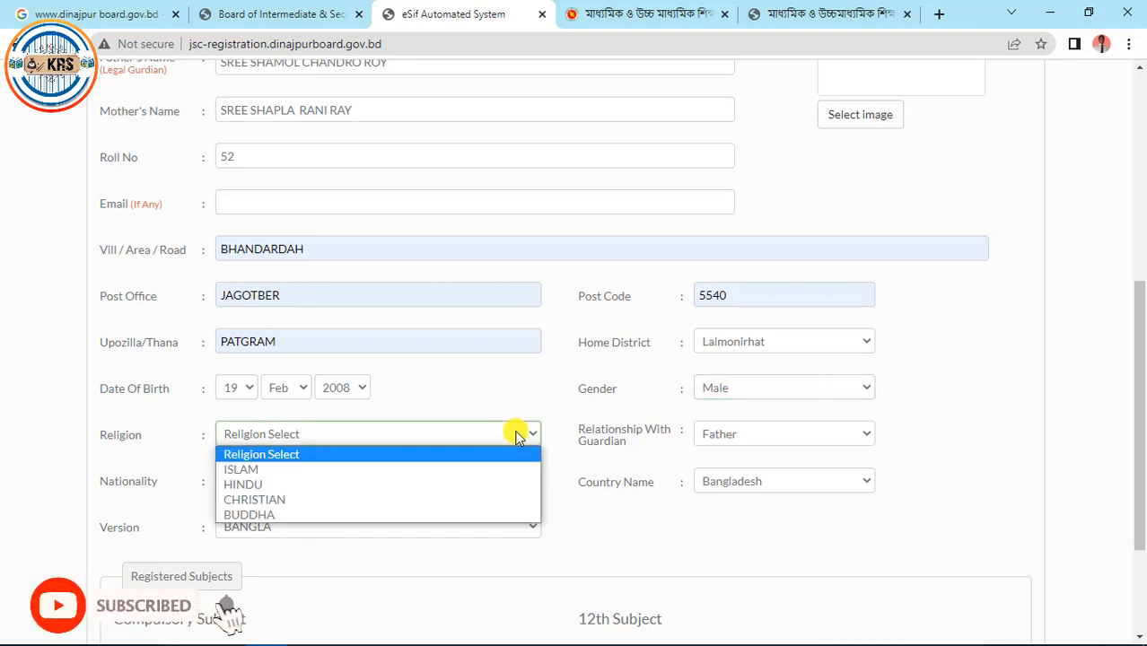
click(295, 486)
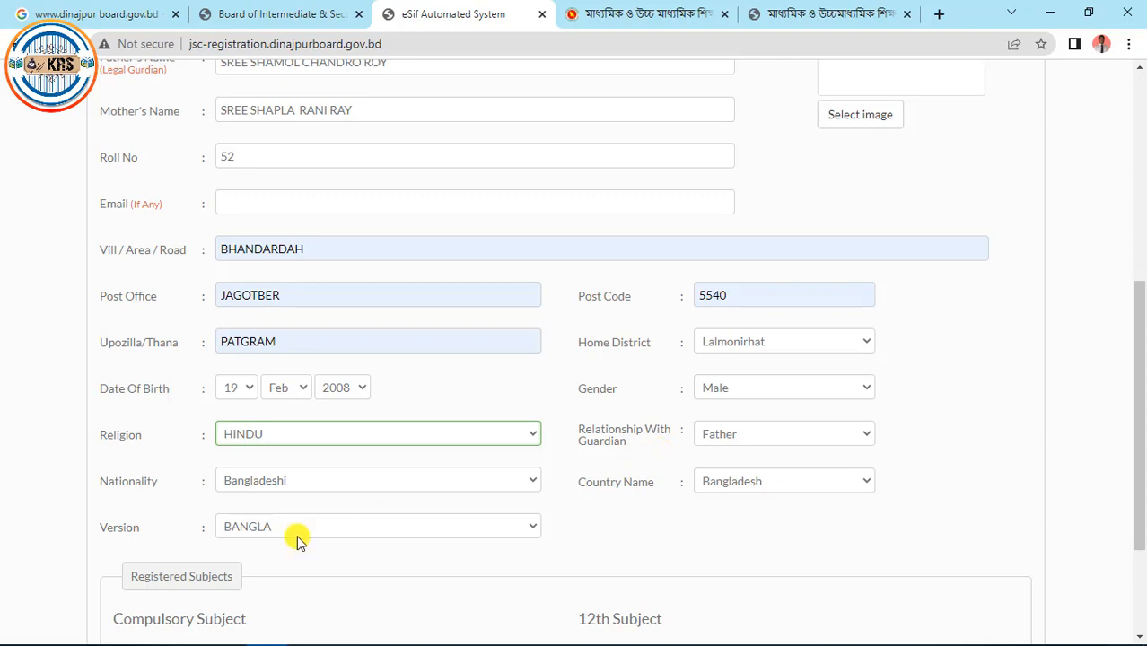
click(534, 530)
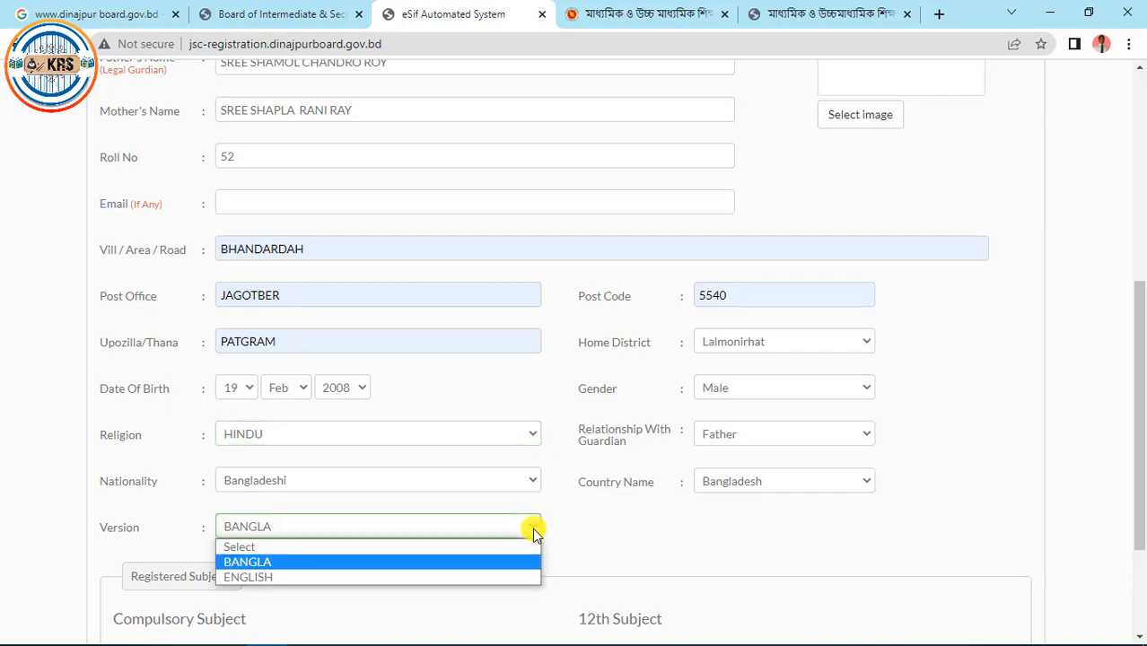
click(534, 532)
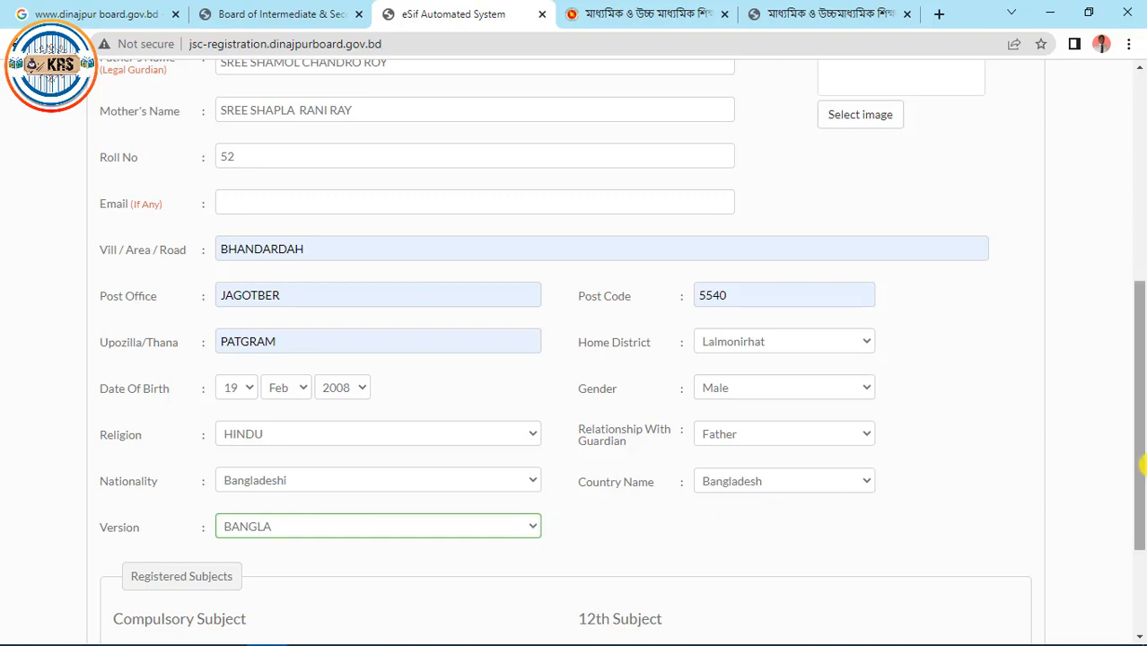
Select AGRICULTURE STUDIES(134) as the 12th subject
drag(1141, 464, 1142, 541)
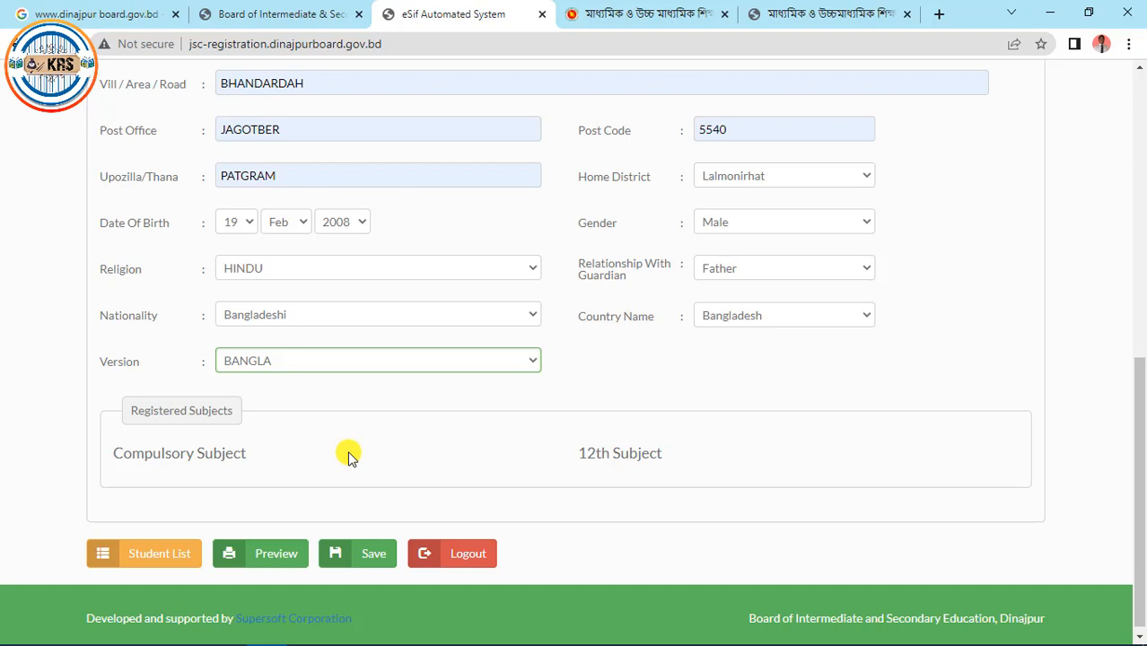
scroll(1106, 540, down, 3)
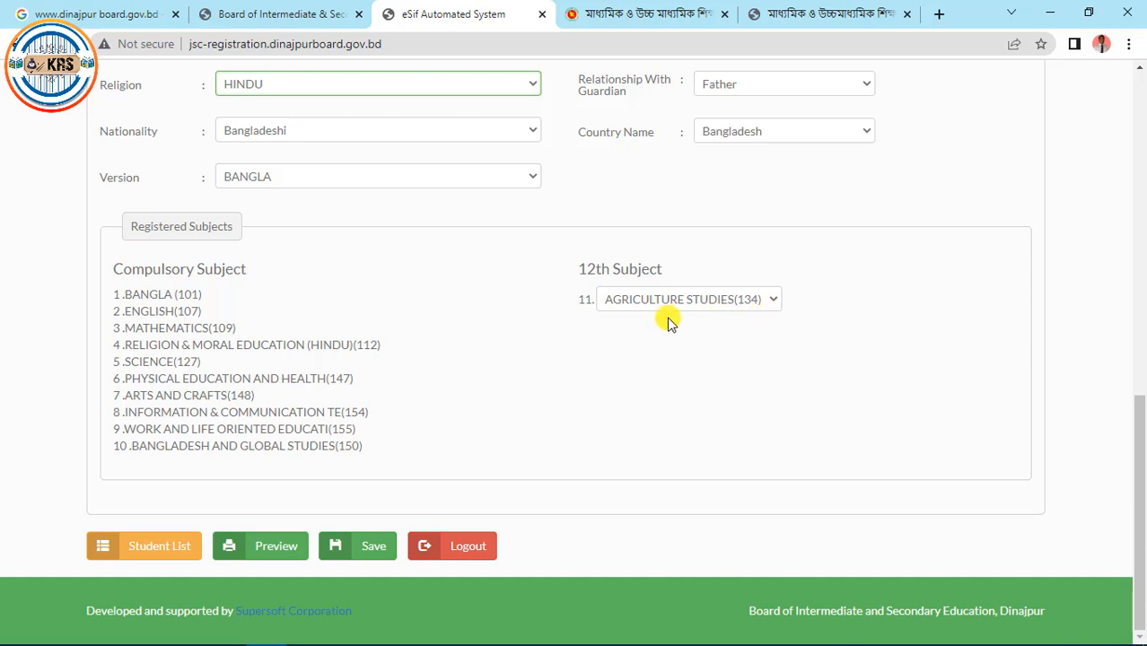
click(773, 299)
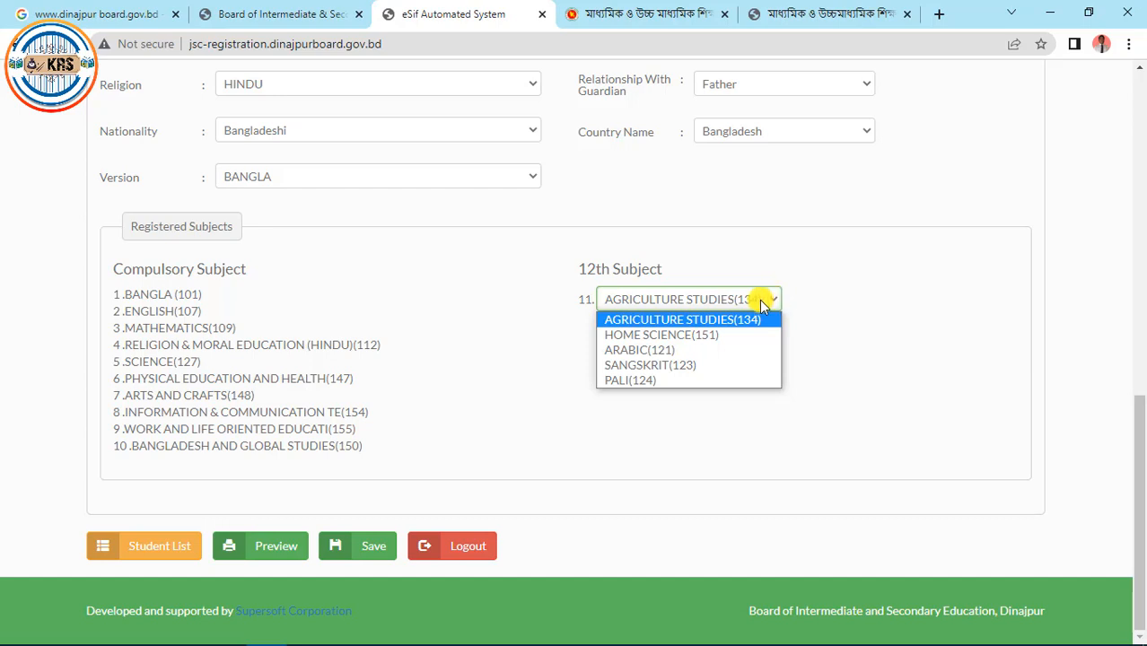
click(697, 320)
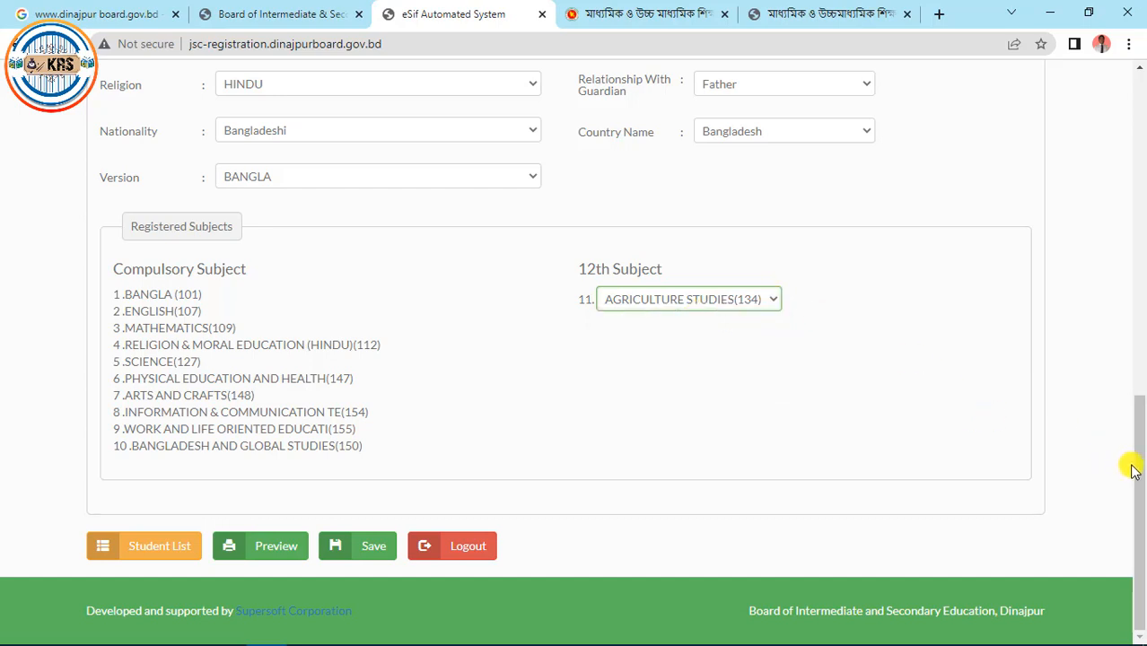
drag(1138, 474, 1140, 256)
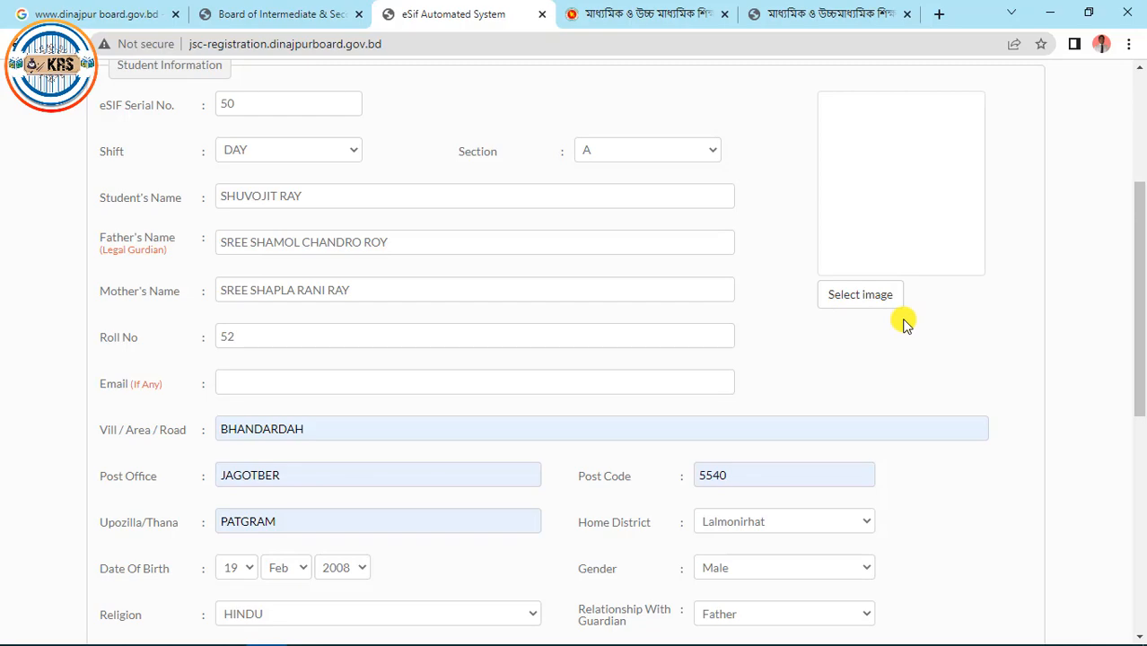
Attach the roll 52 student's photo file from the Section_A folder
click(846, 303)
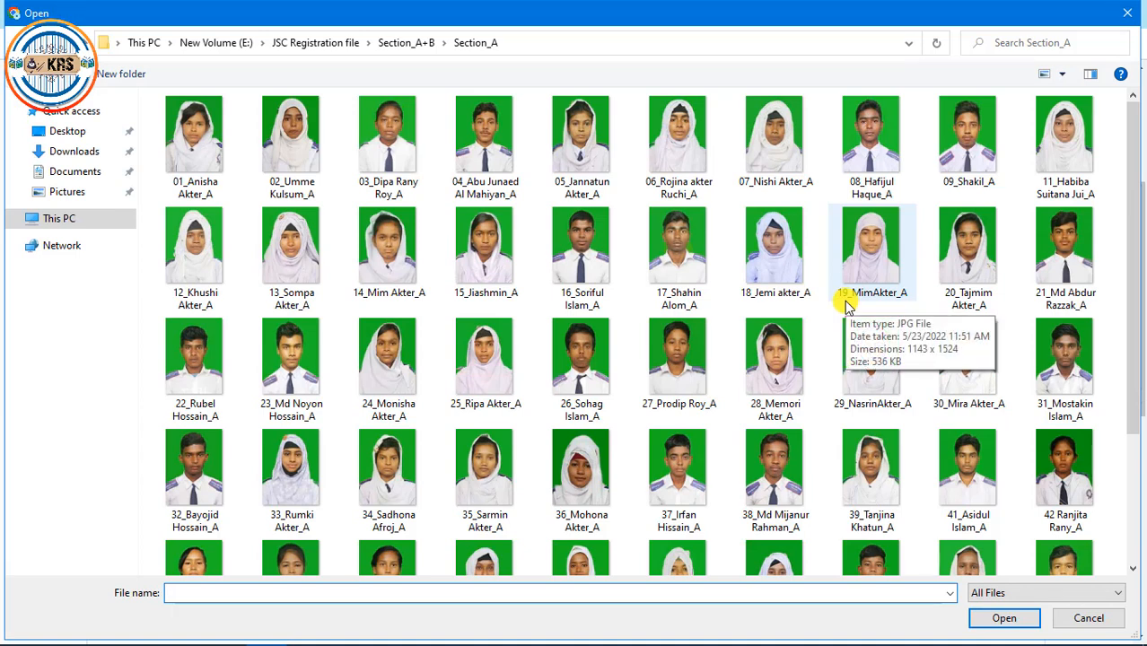
click(1133, 16)
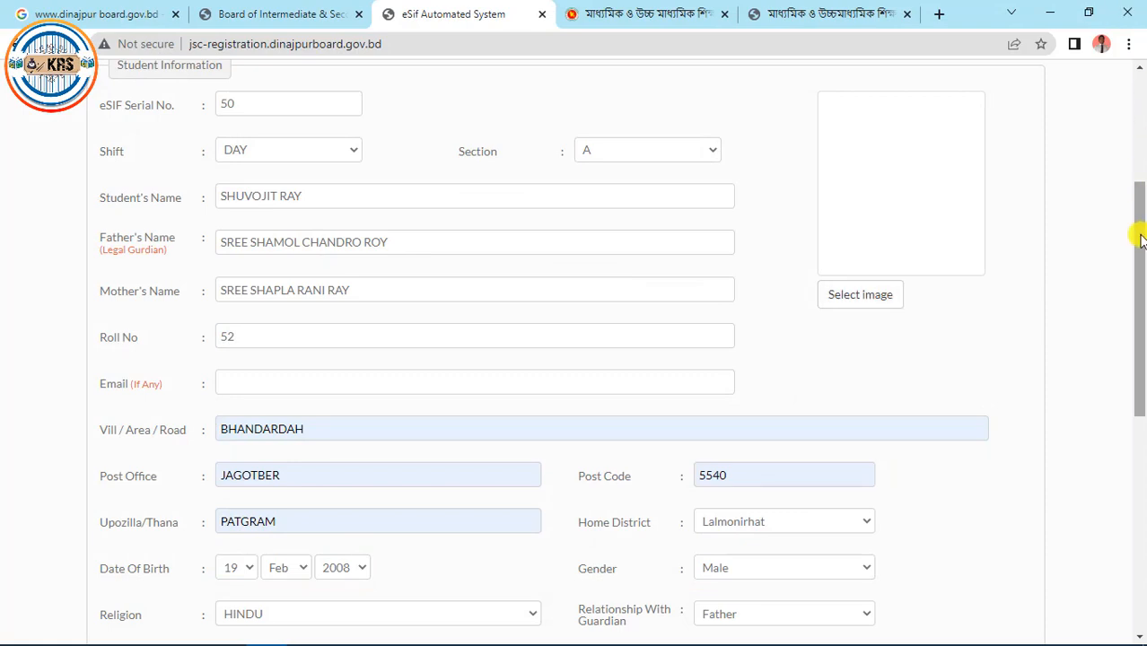
drag(1140, 238, 1140, 338)
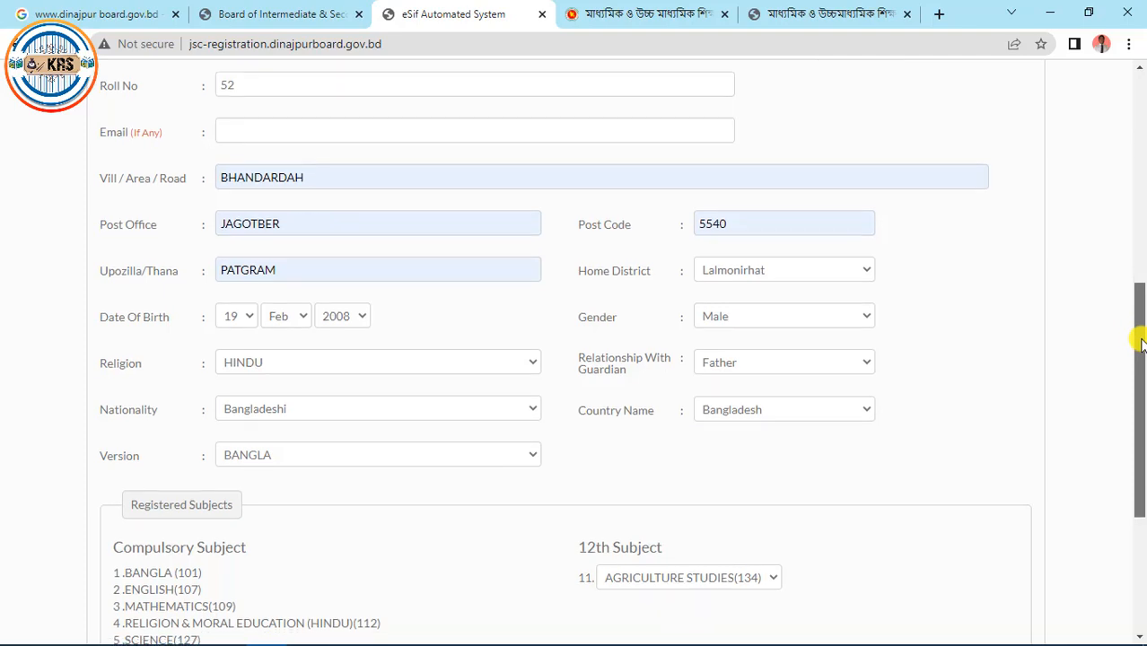
drag(1140, 336, 1140, 215)
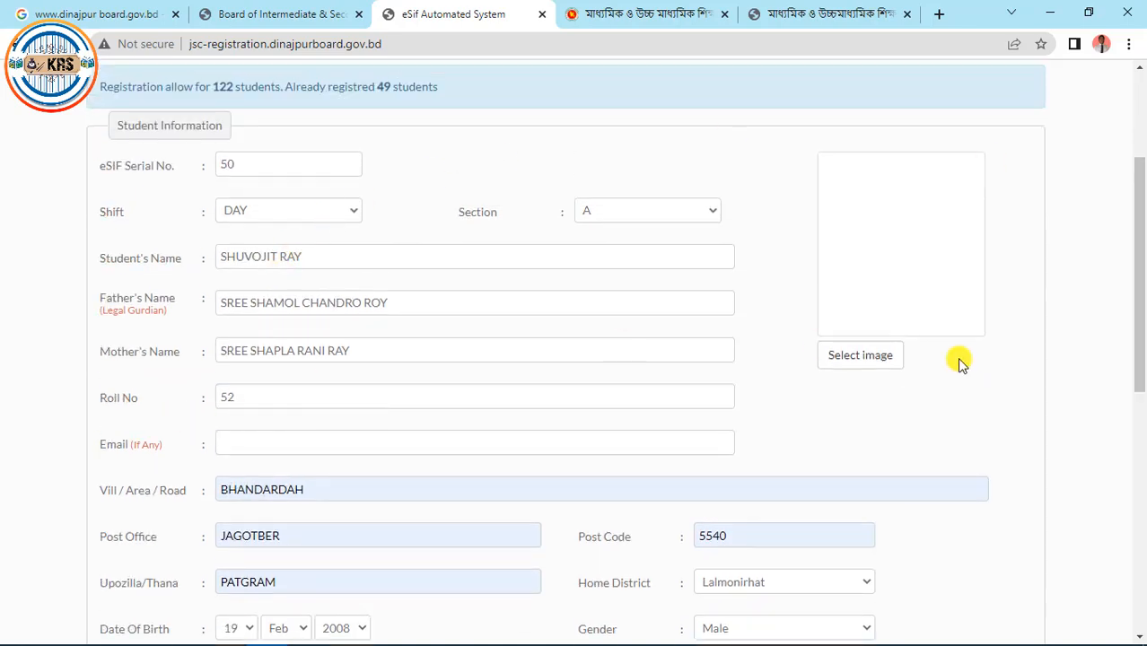
click(854, 356)
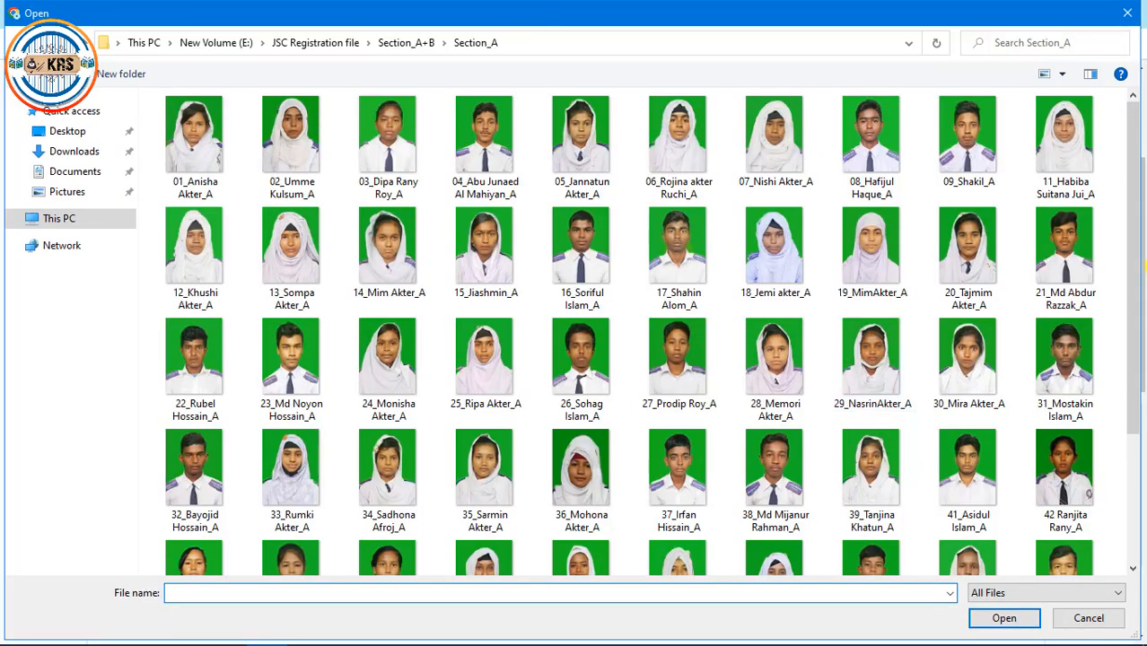
drag(1133, 256, 1136, 398)
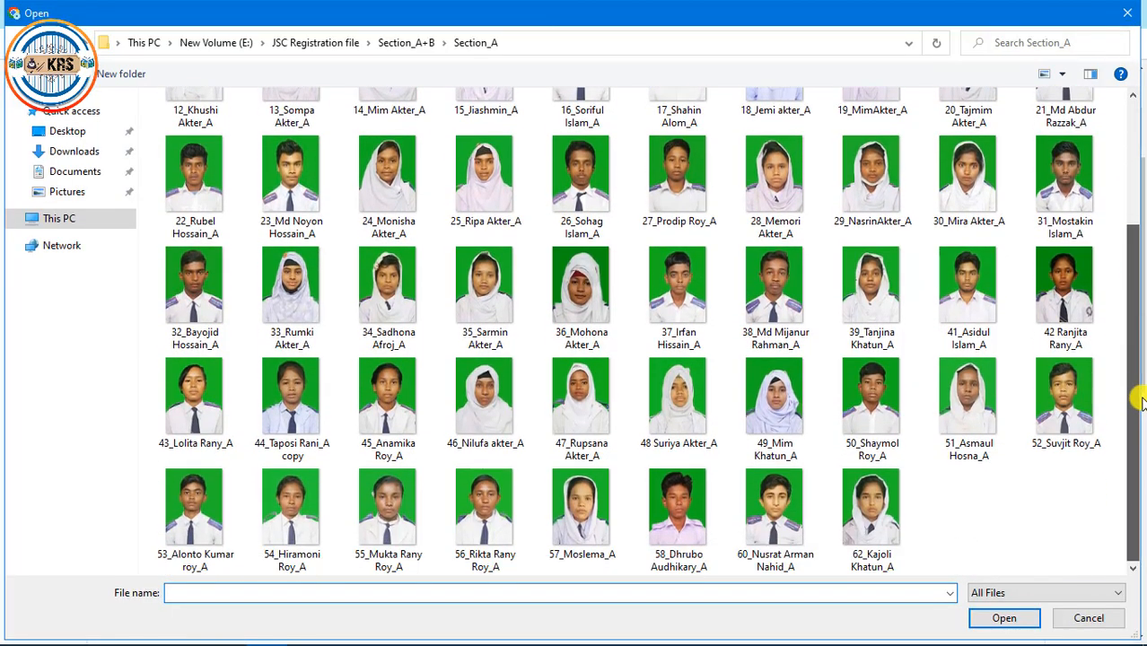
double_click(1069, 449)
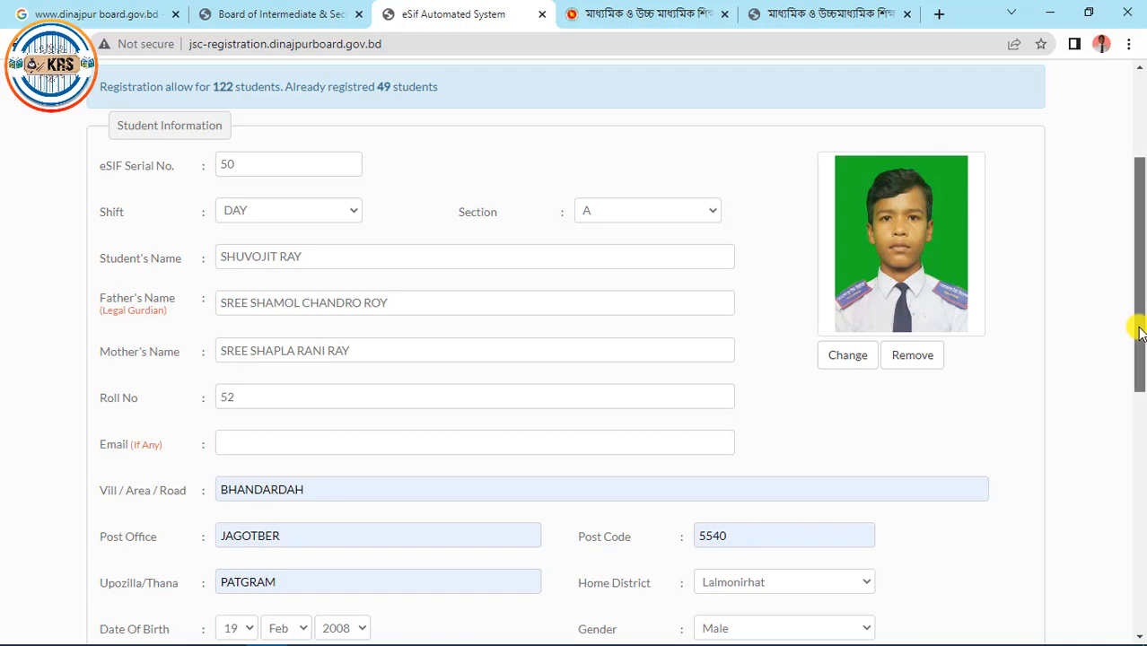
drag(1139, 332, 1140, 293)
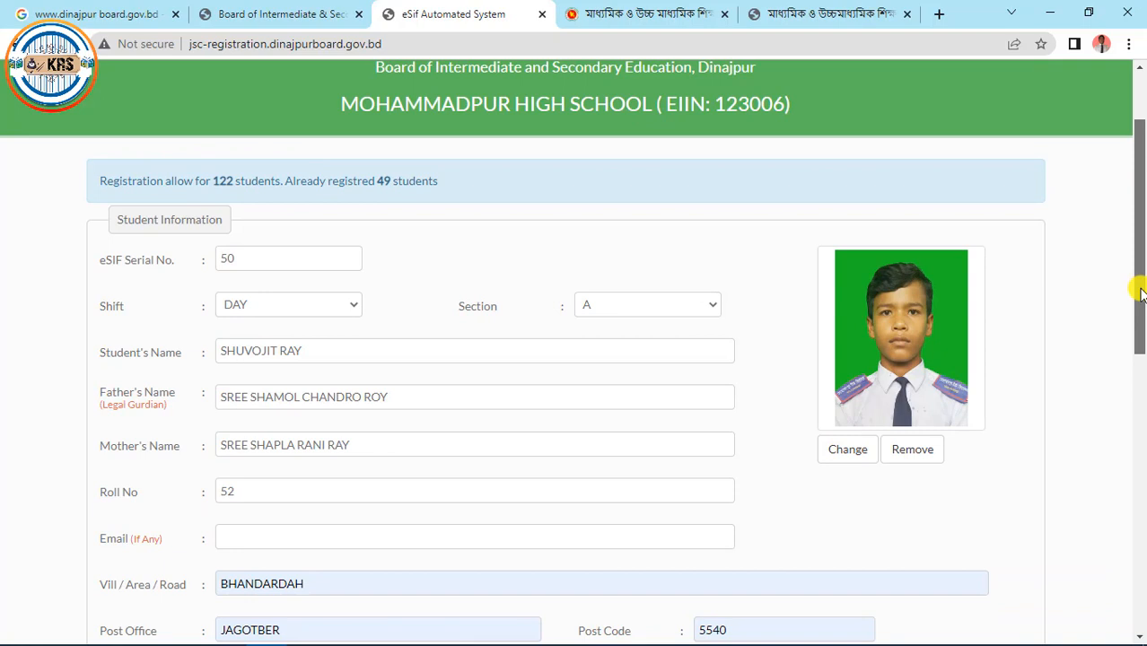
drag(1140, 293, 1140, 302)
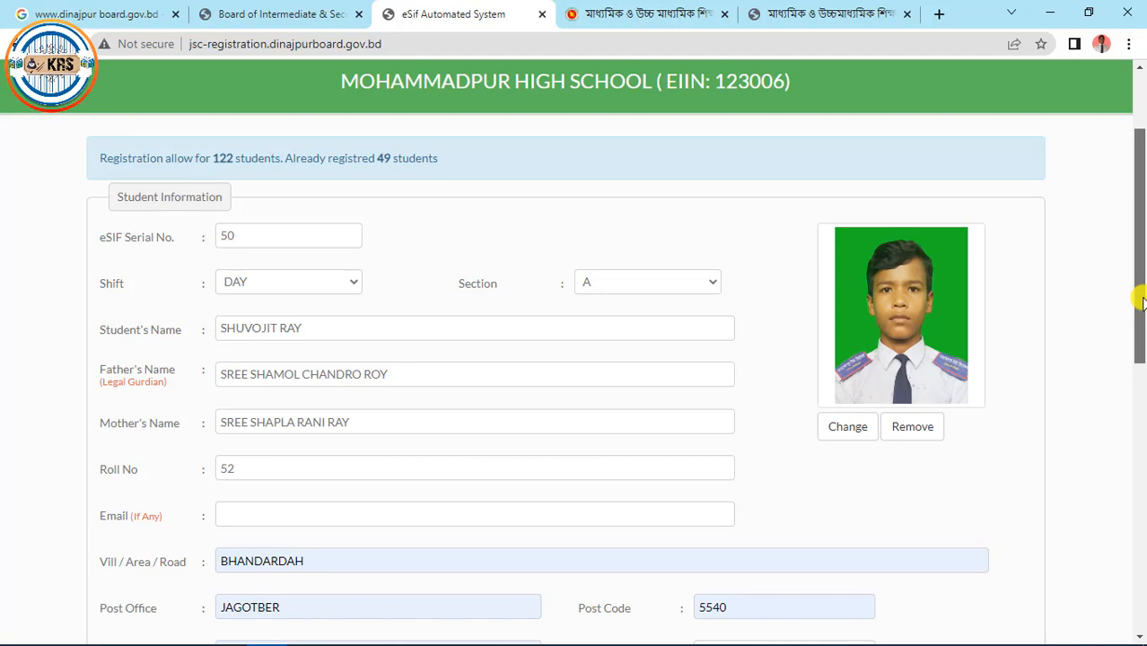
drag(1142, 302, 1142, 588)
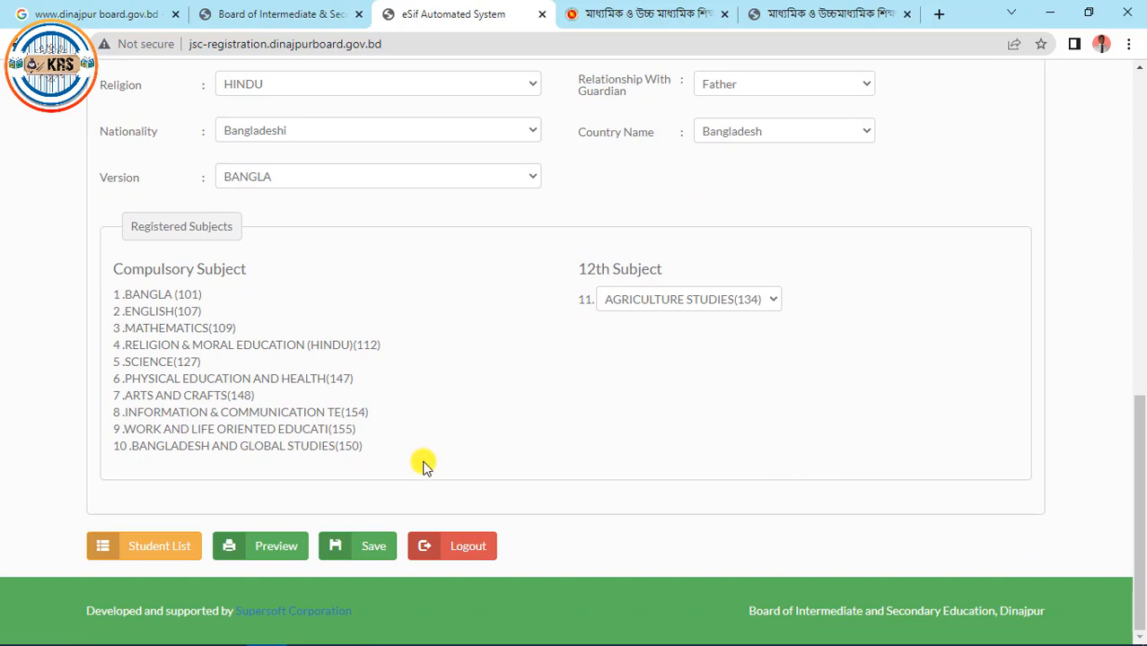
Save the form and check the 'Successfully student registered' message showing 50 of 122
click(377, 547)
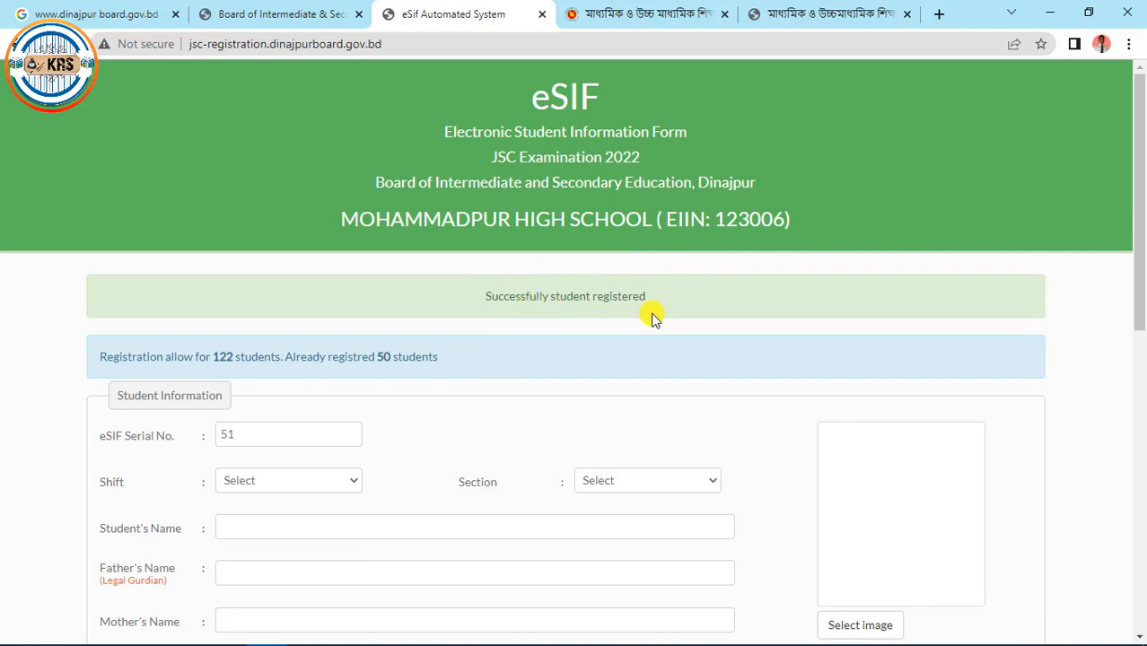
drag(1140, 284, 1124, 353)
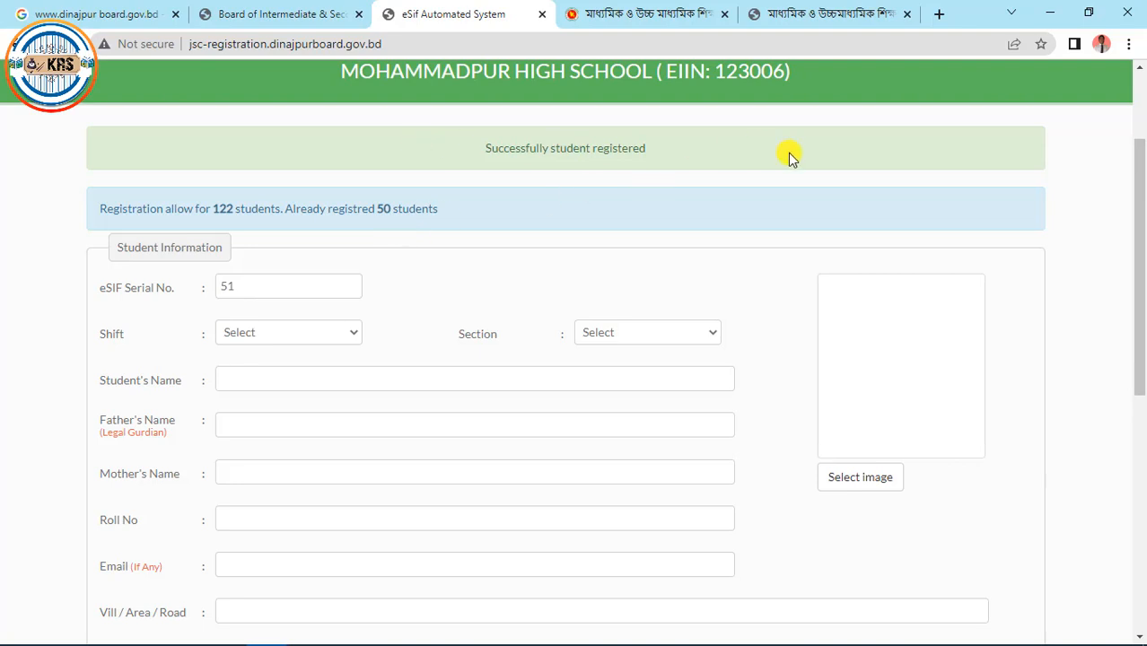
drag(1141, 205, 1137, 459)
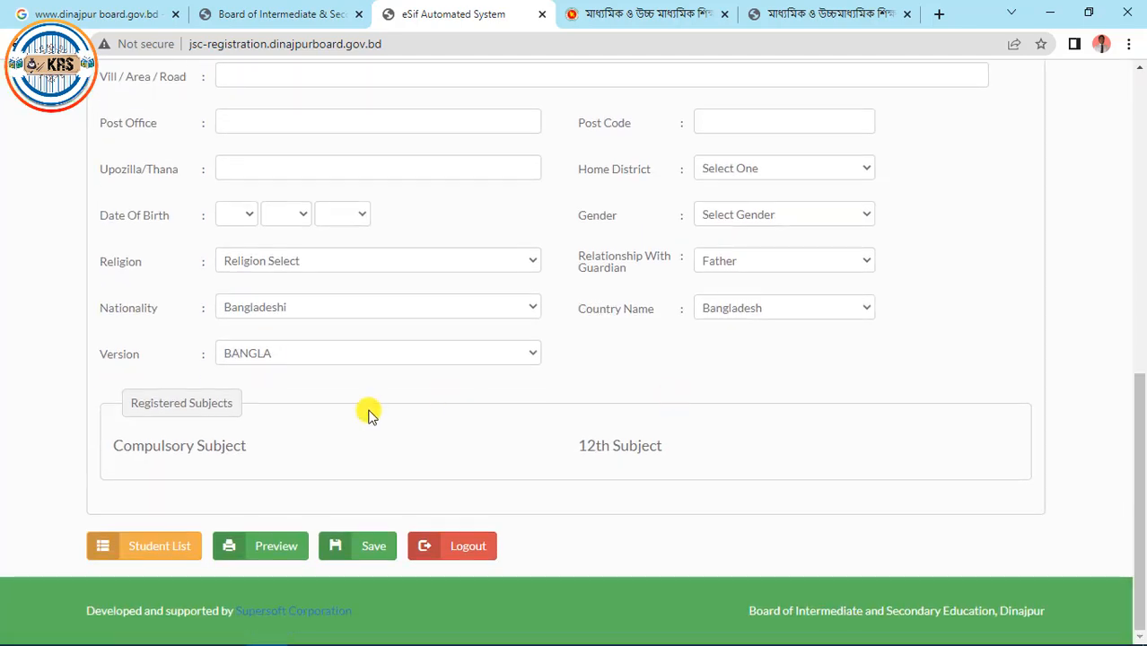
Open the Student List and go to page 5 to show entry 50
click(164, 557)
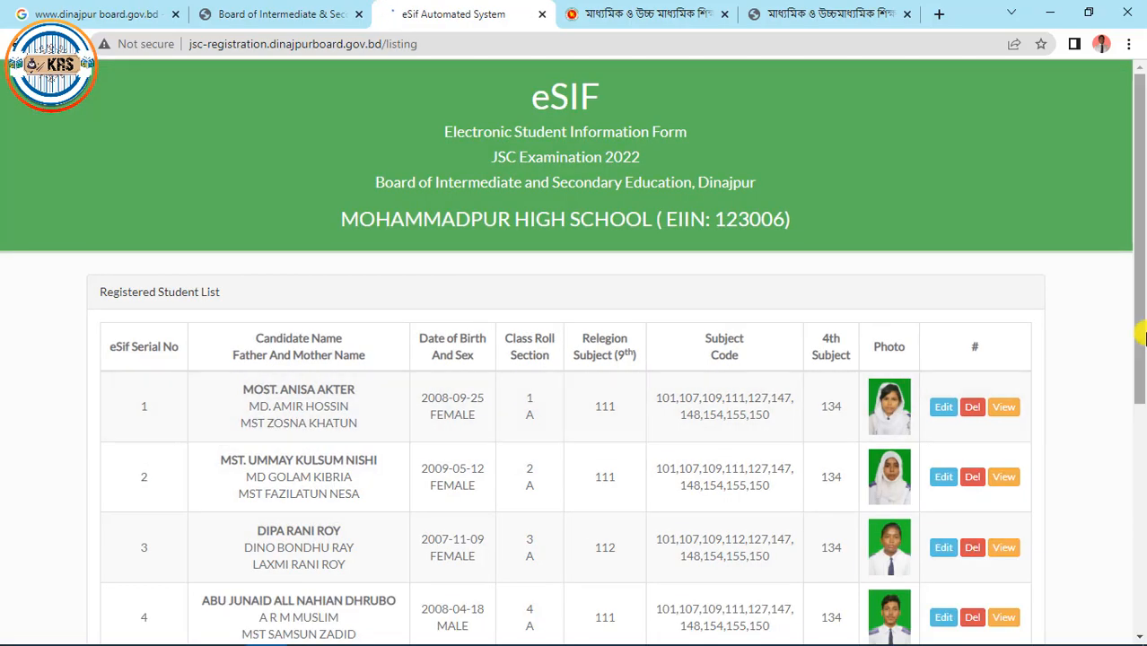
drag(1135, 249, 1142, 530)
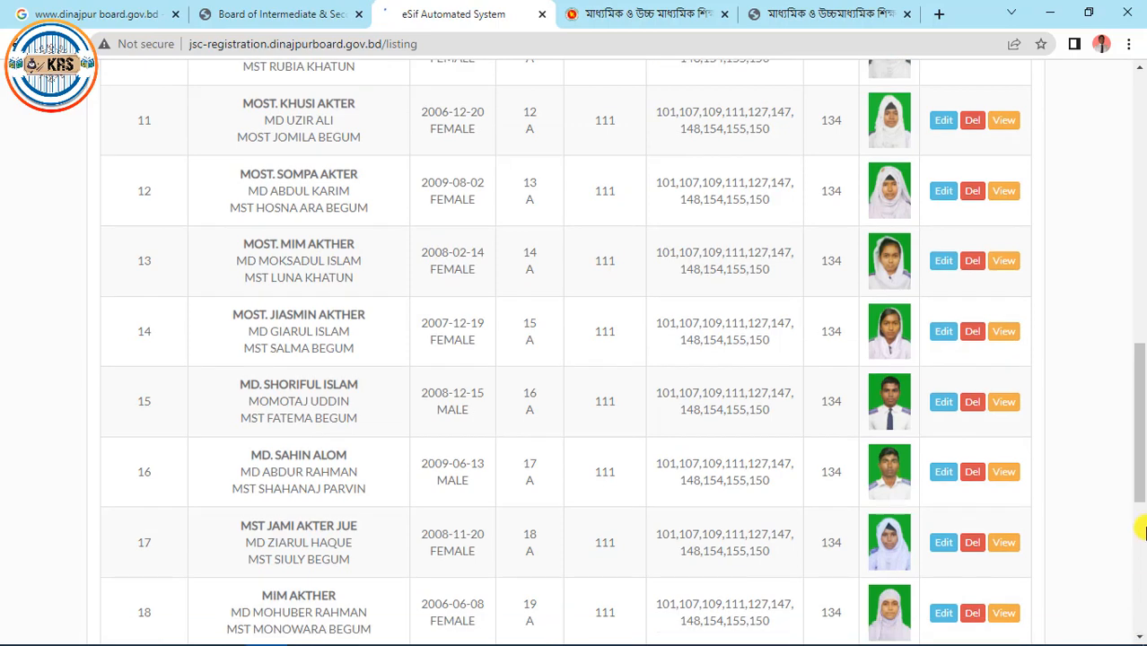
drag(1139, 442, 1142, 640)
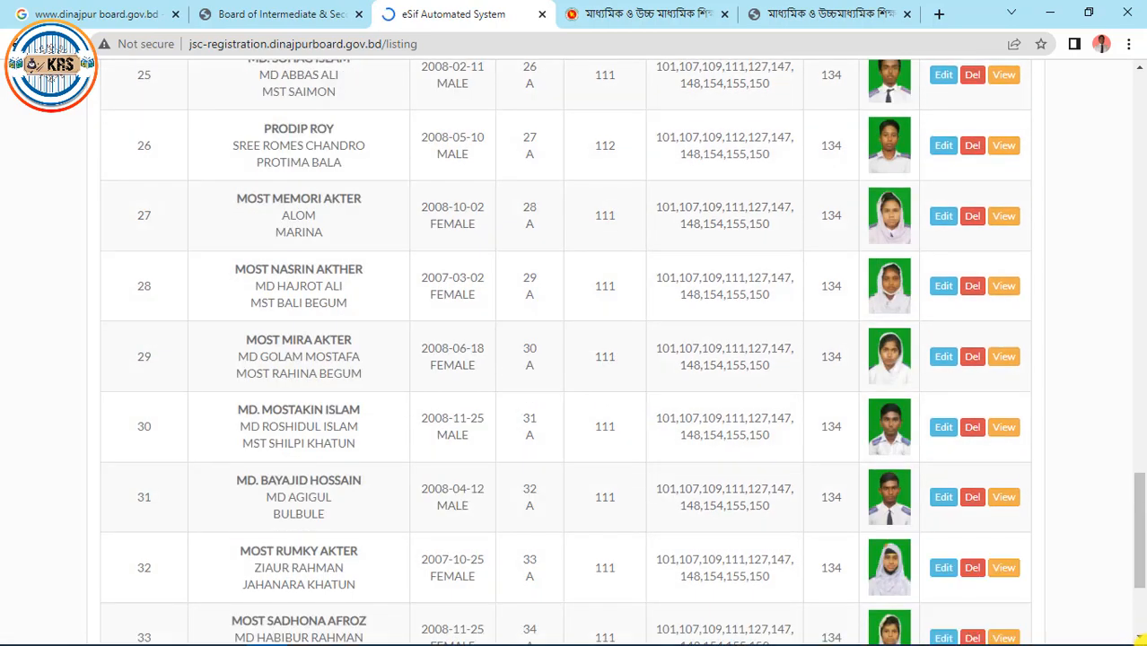
drag(1142, 520, 1142, 639)
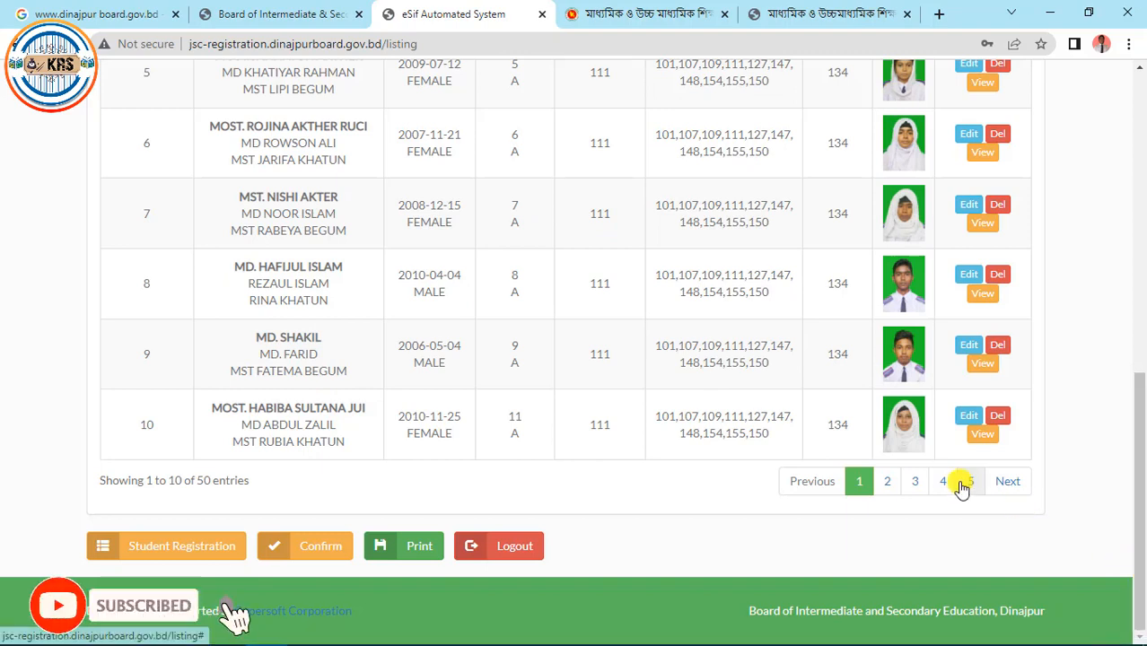
click(967, 483)
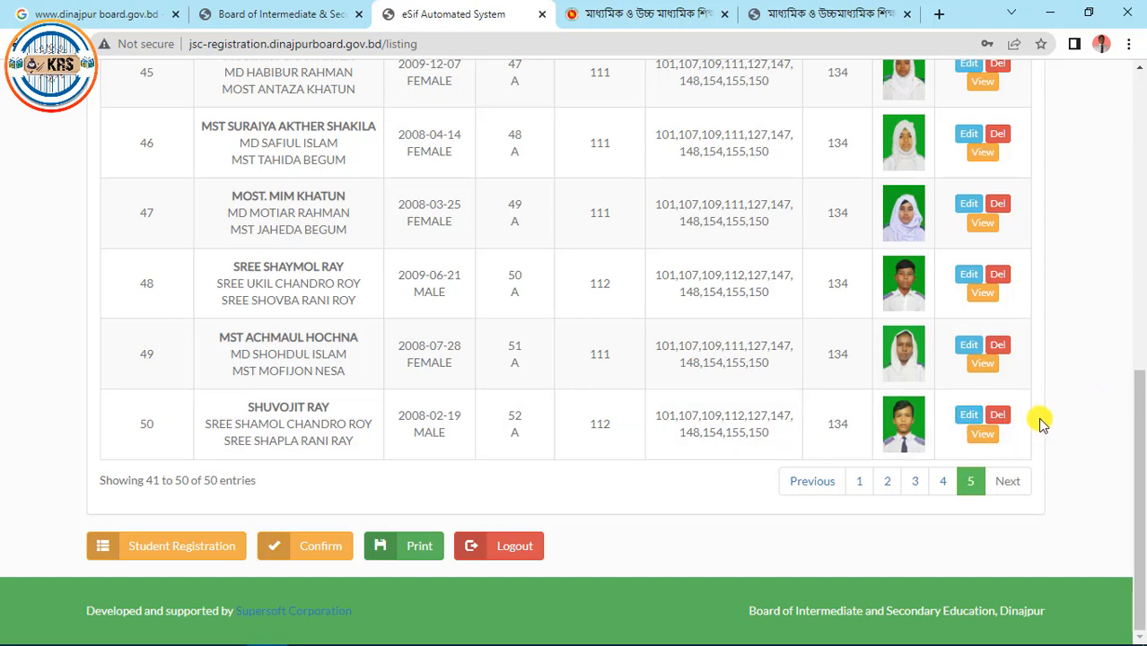
Check entry 50's saved details and photo on its edit page, then log out
click(965, 422)
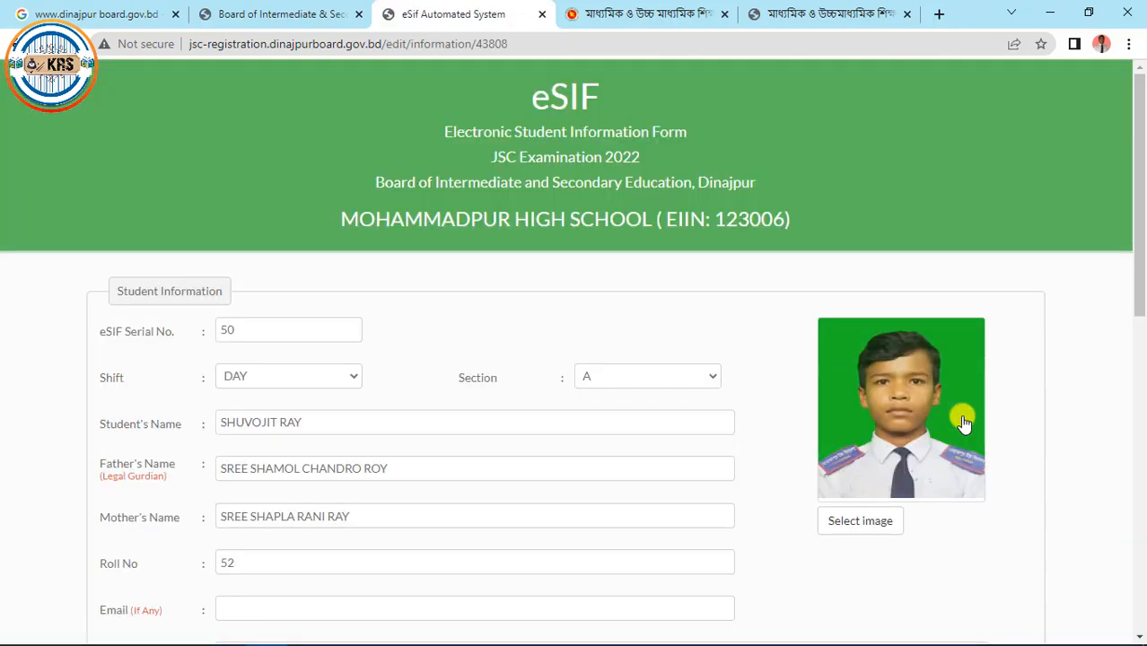
drag(1139, 262, 1142, 293)
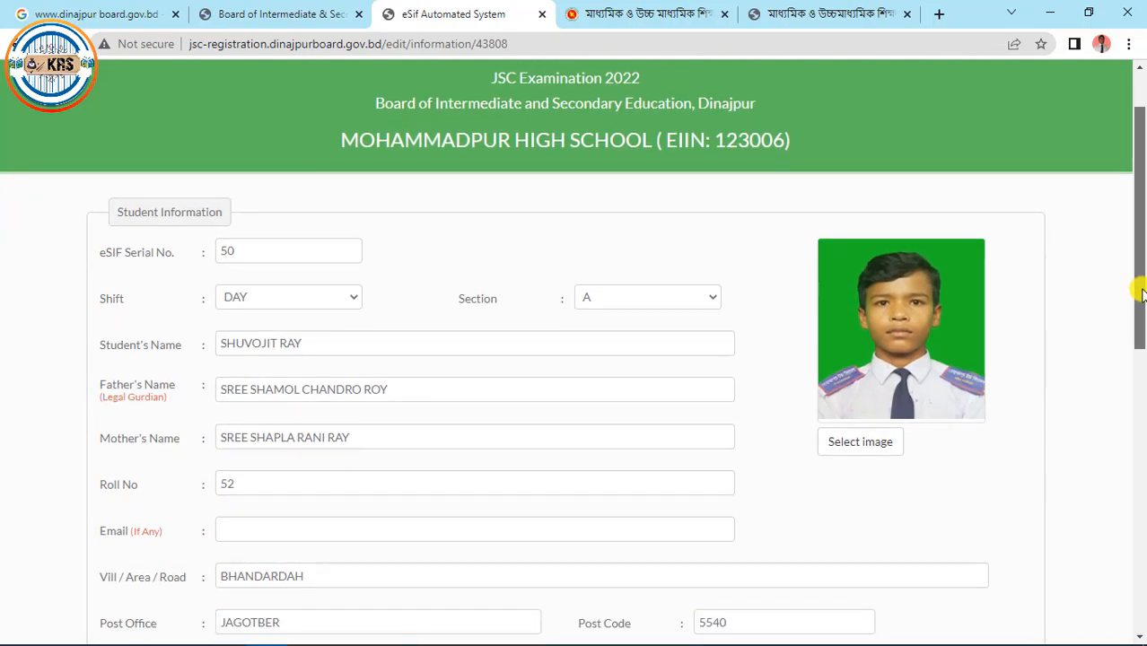
click(323, 341)
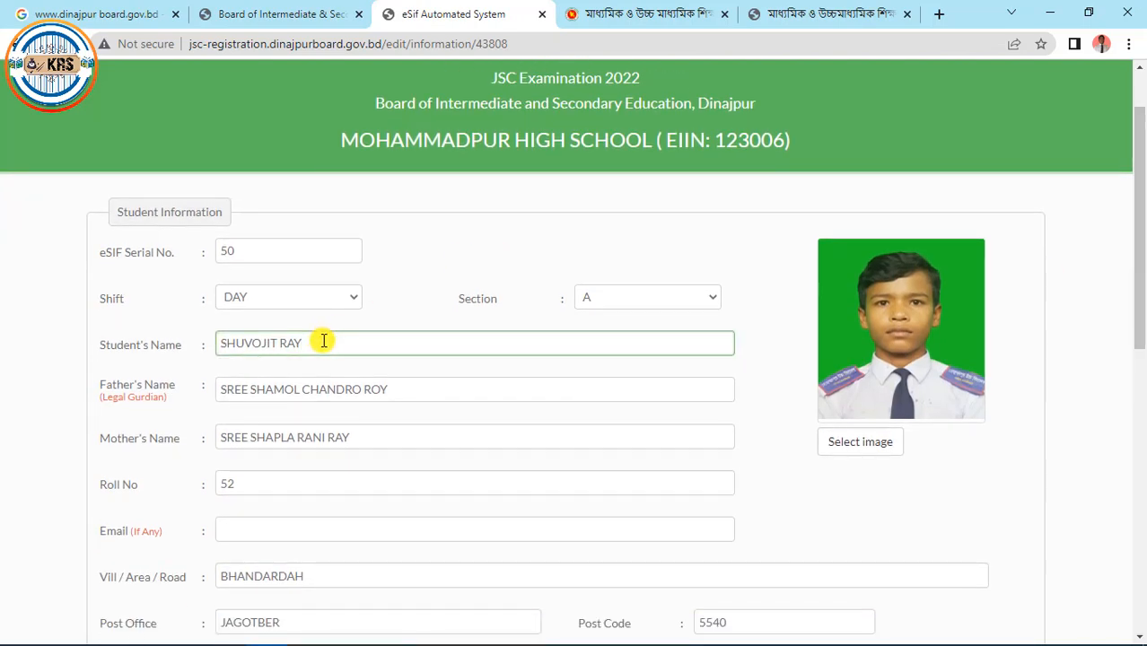
drag(1136, 298, 1140, 591)
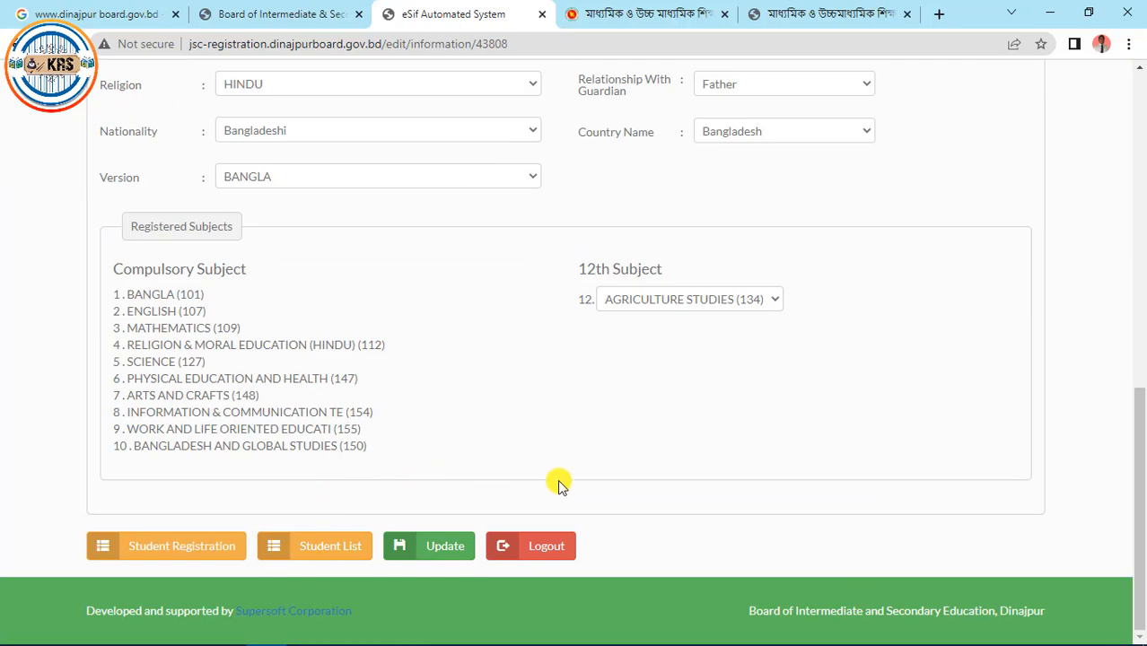
drag(1142, 469, 1143, 190)
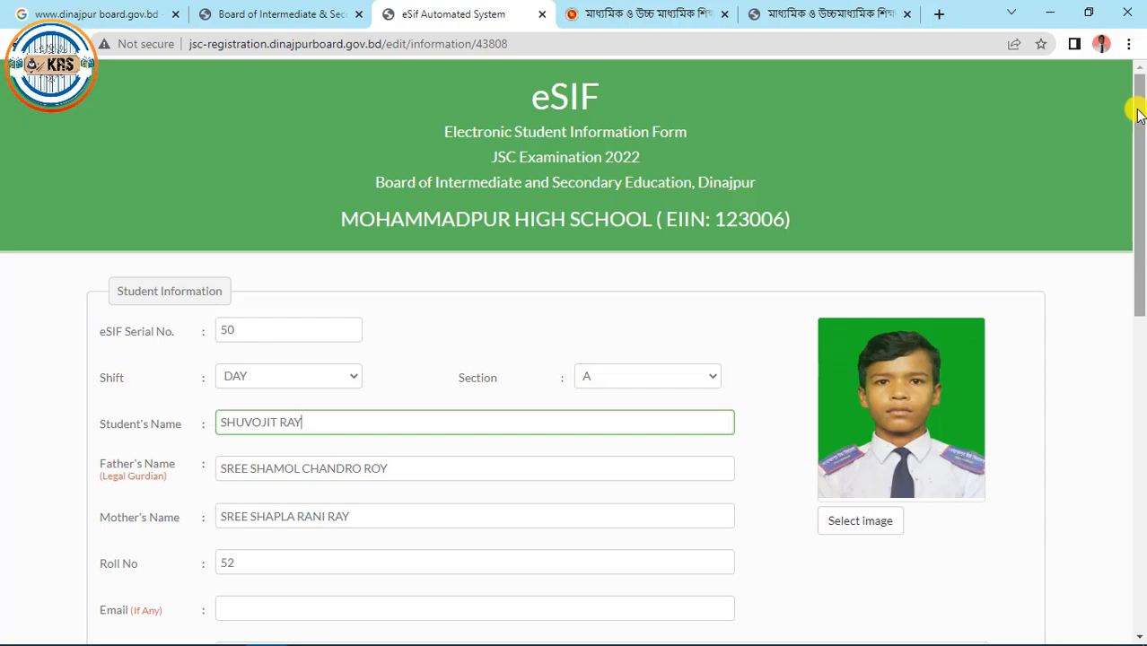
drag(1139, 115, 1130, 431)
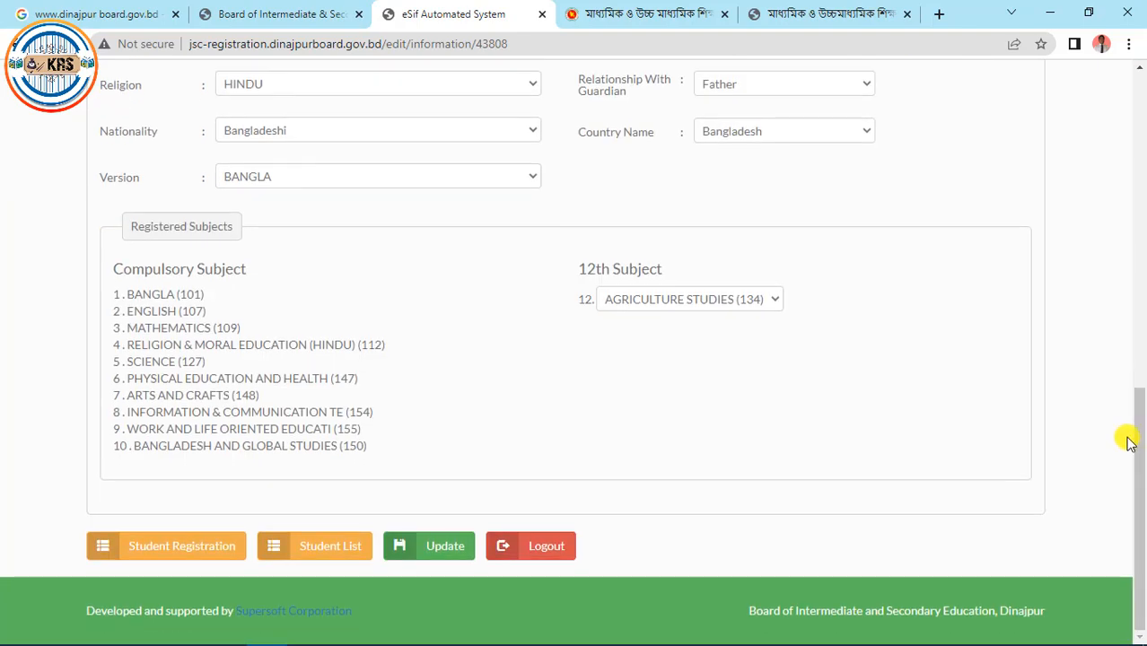
click(538, 558)
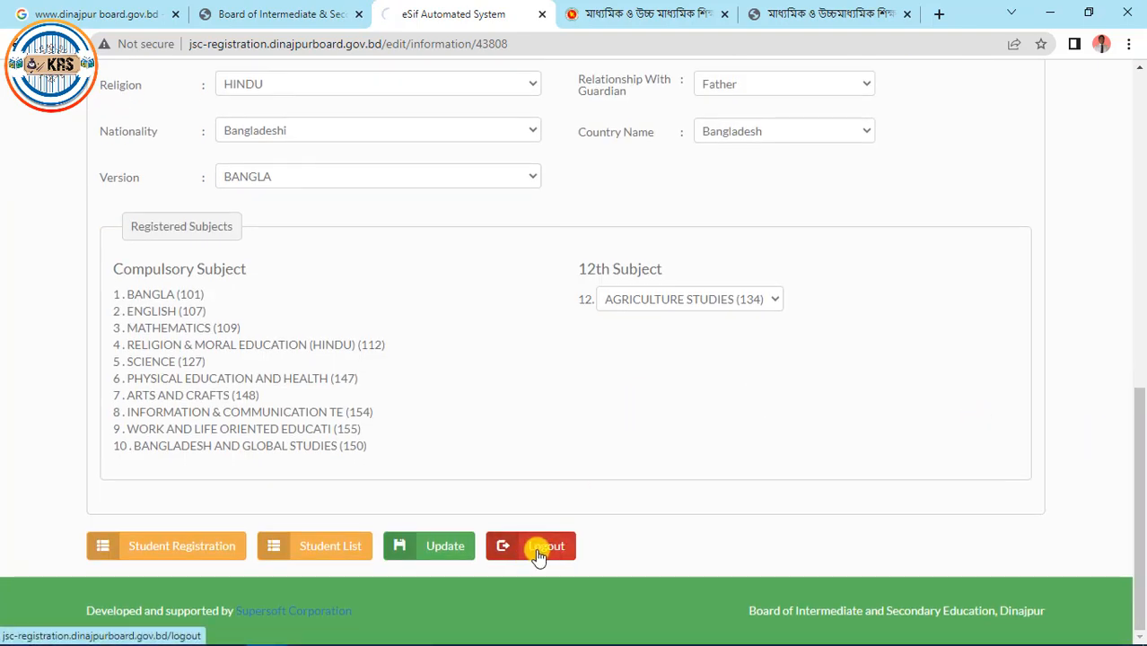